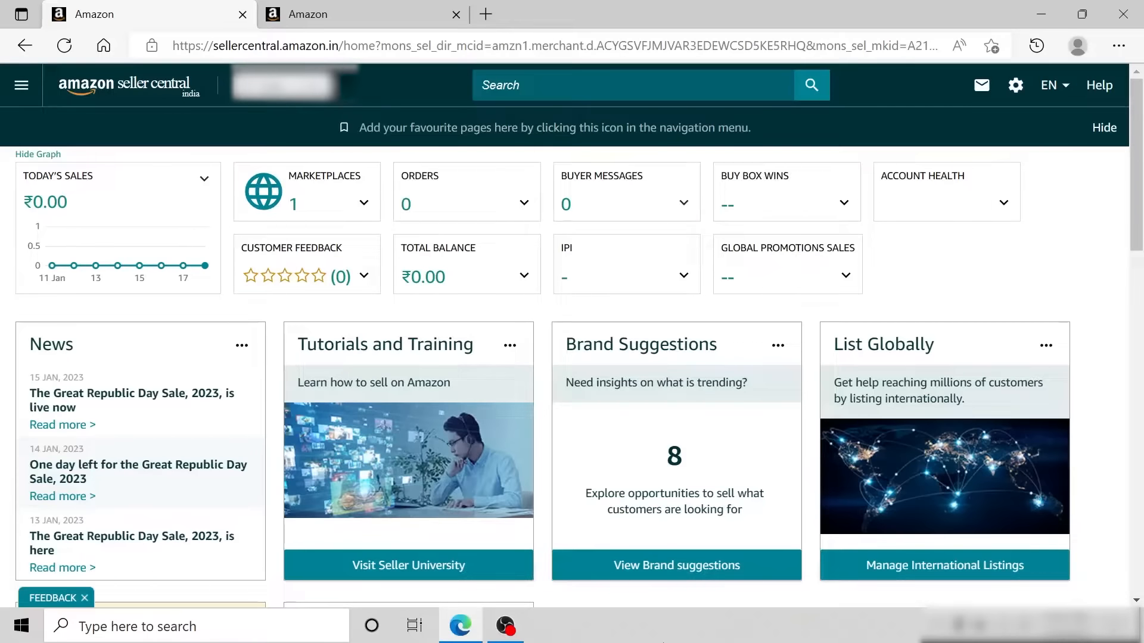
- Open the Manage All Inventory page and go to its column display preferences
click(22, 85)
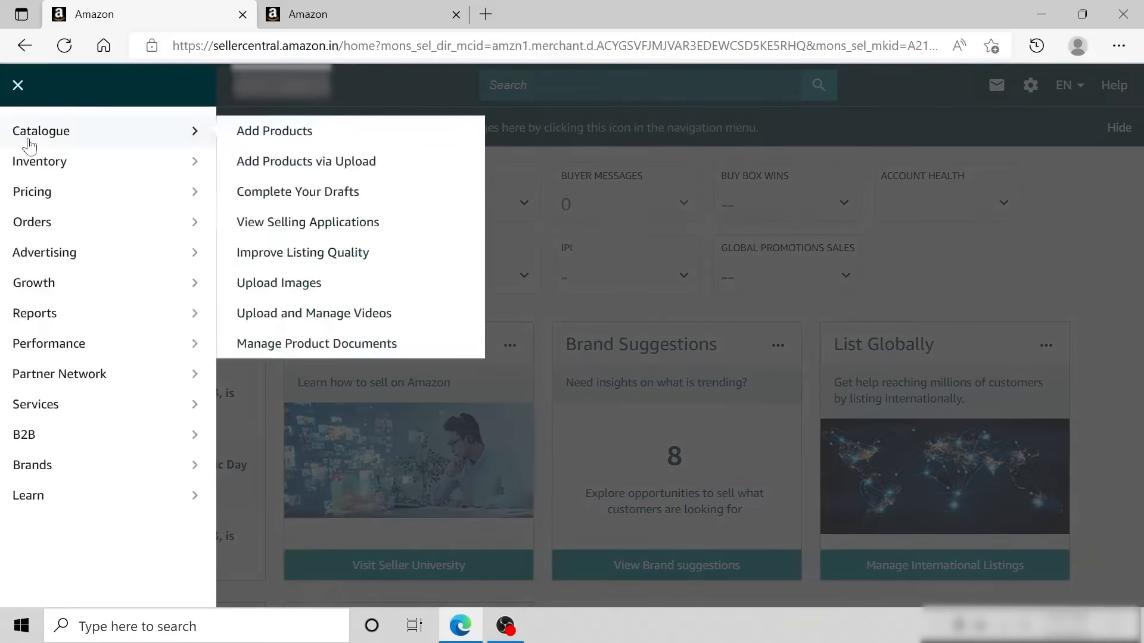
mouse_move(104, 167)
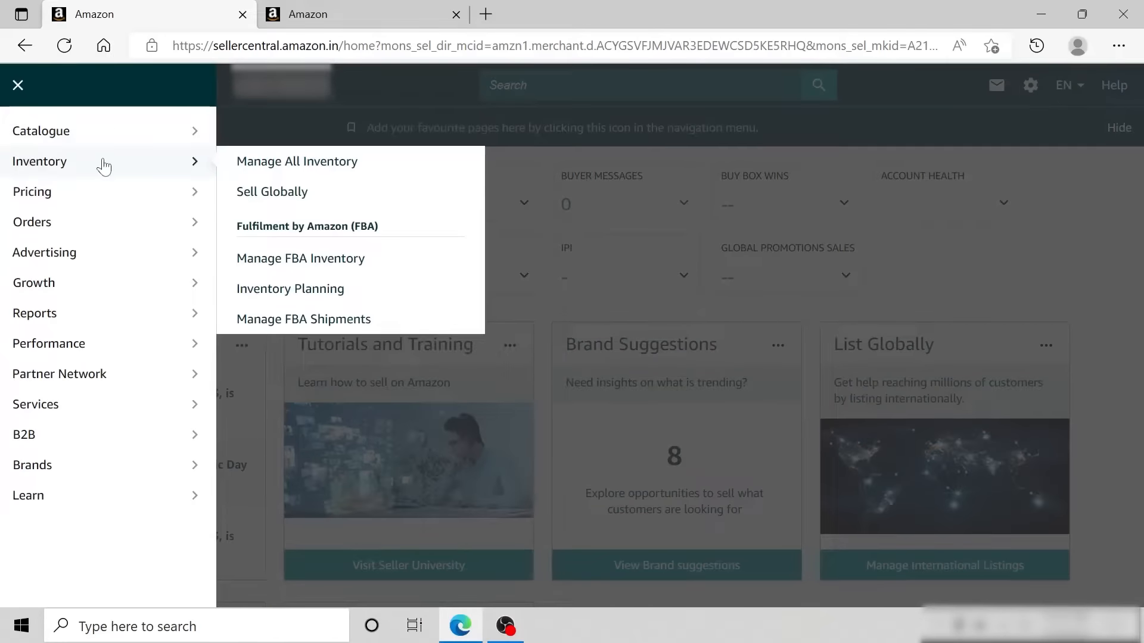
click(352, 168)
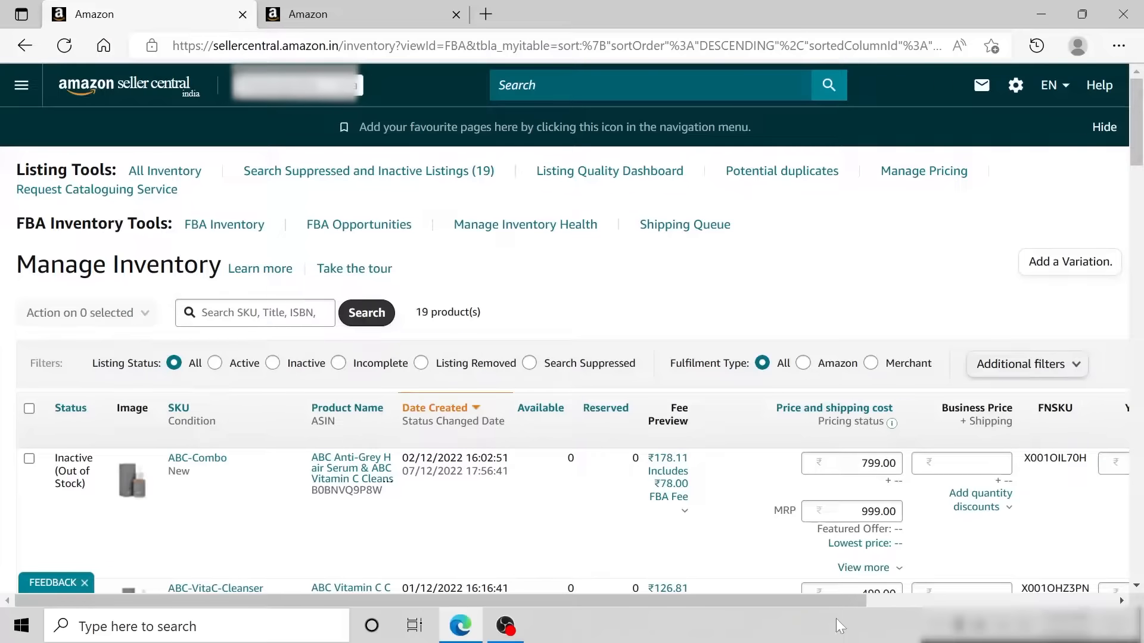
drag(832, 602, 1096, 602)
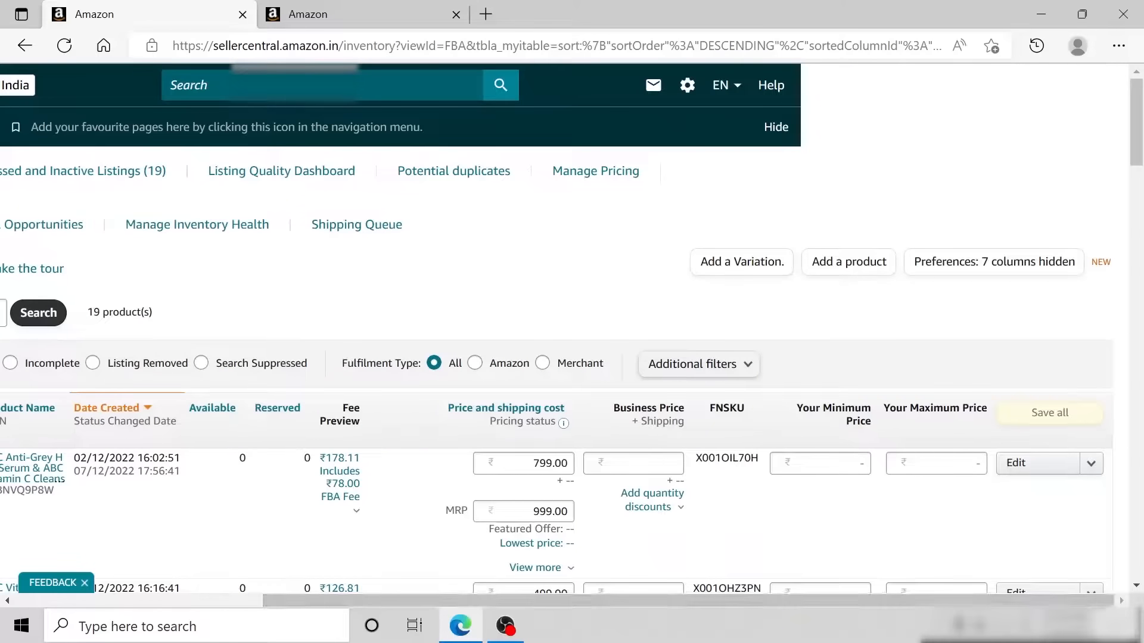
click(1073, 262)
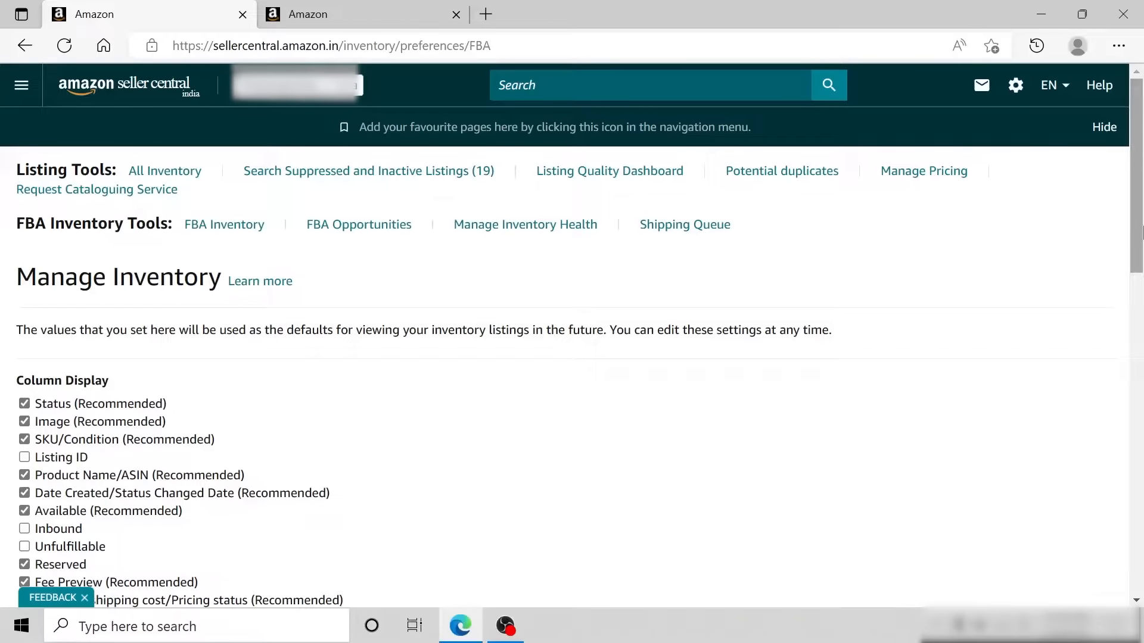
- Check that the Business Price column is enabled in the inventory preferences and save the changes
drag(1142, 233, 1142, 341)
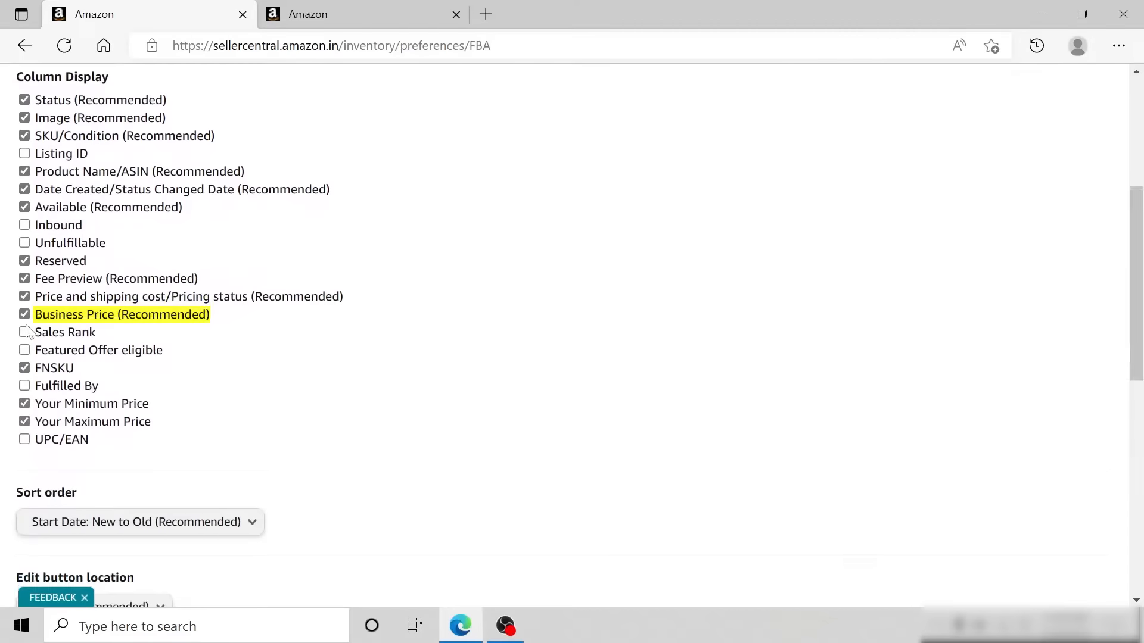
click(1142, 470)
scroll(1142, 471, down, 1)
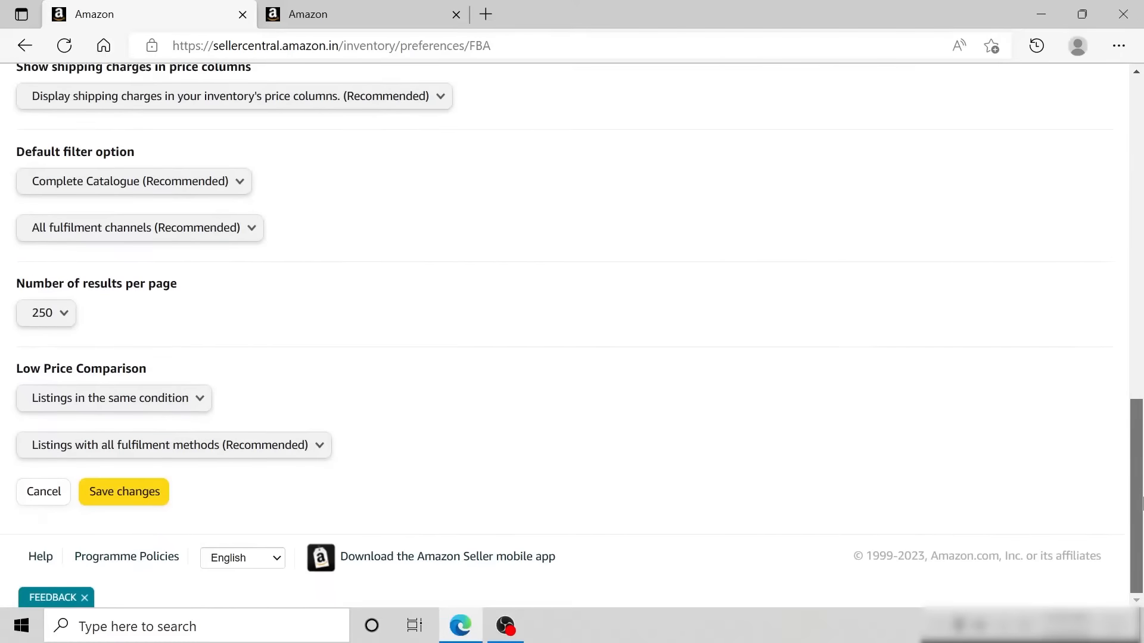
click(148, 497)
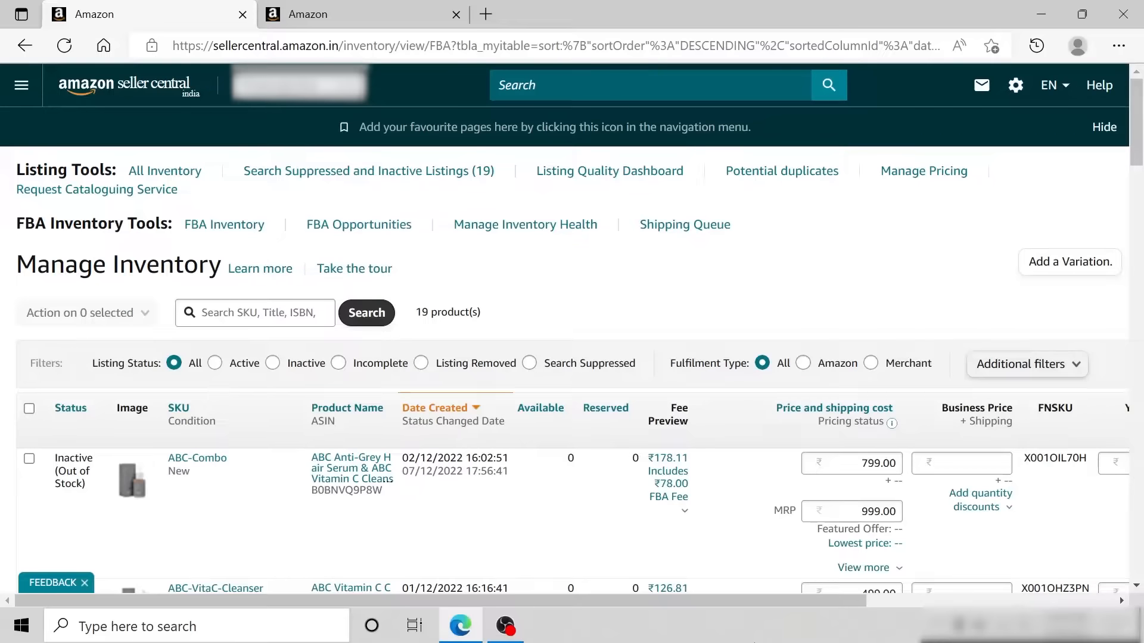
- Open the seller account information and go to the management page for Your Services
mouse_move(1021, 84)
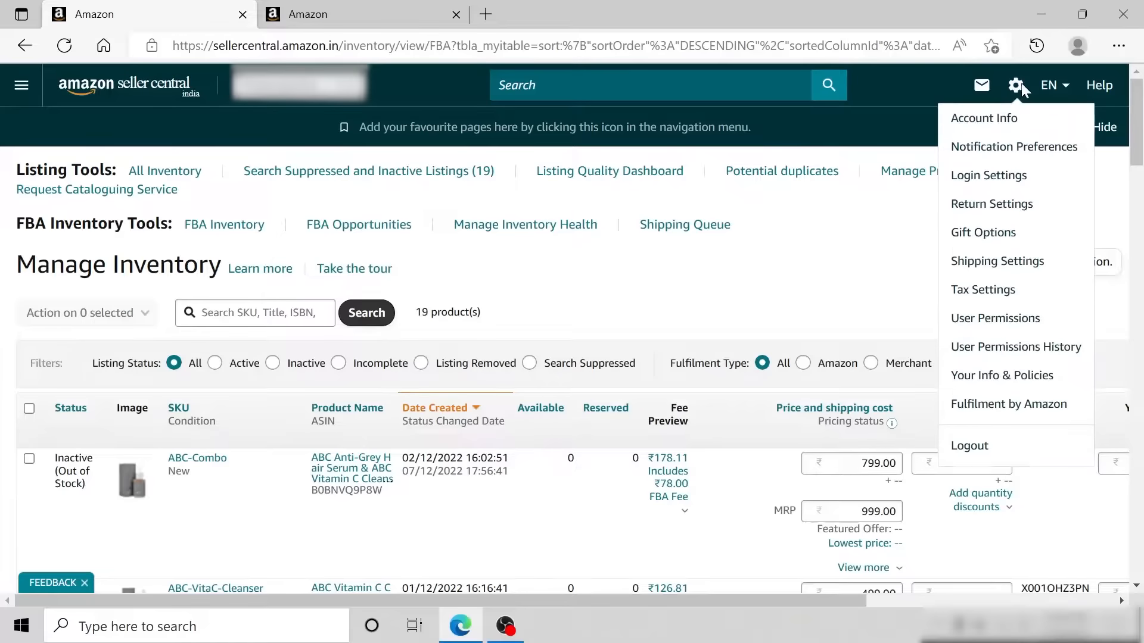
click(1007, 149)
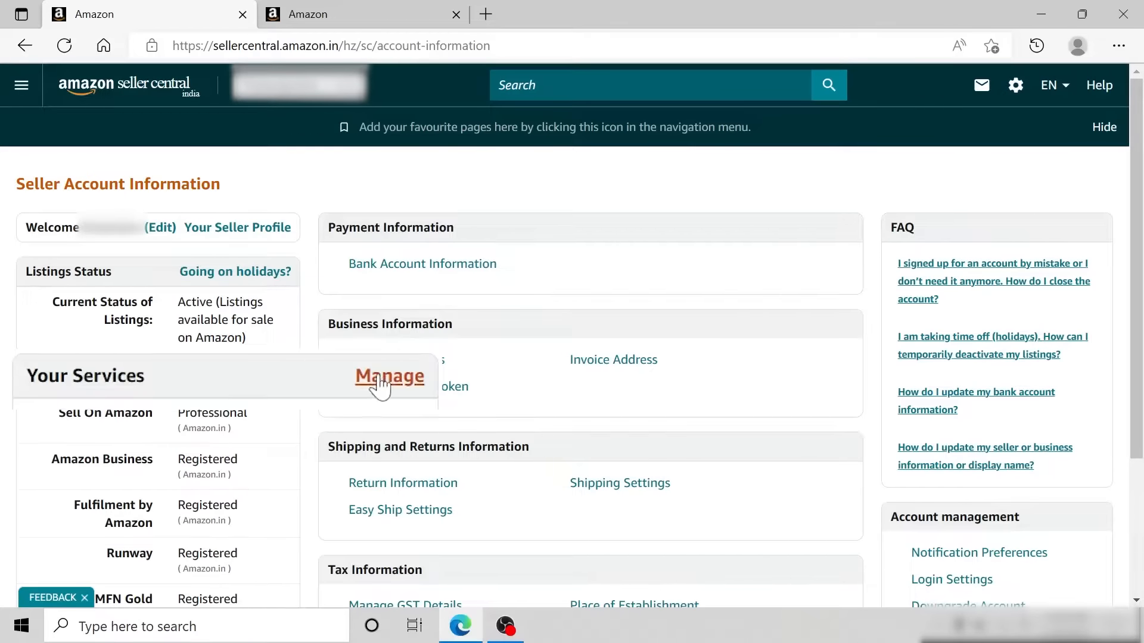
click(379, 387)
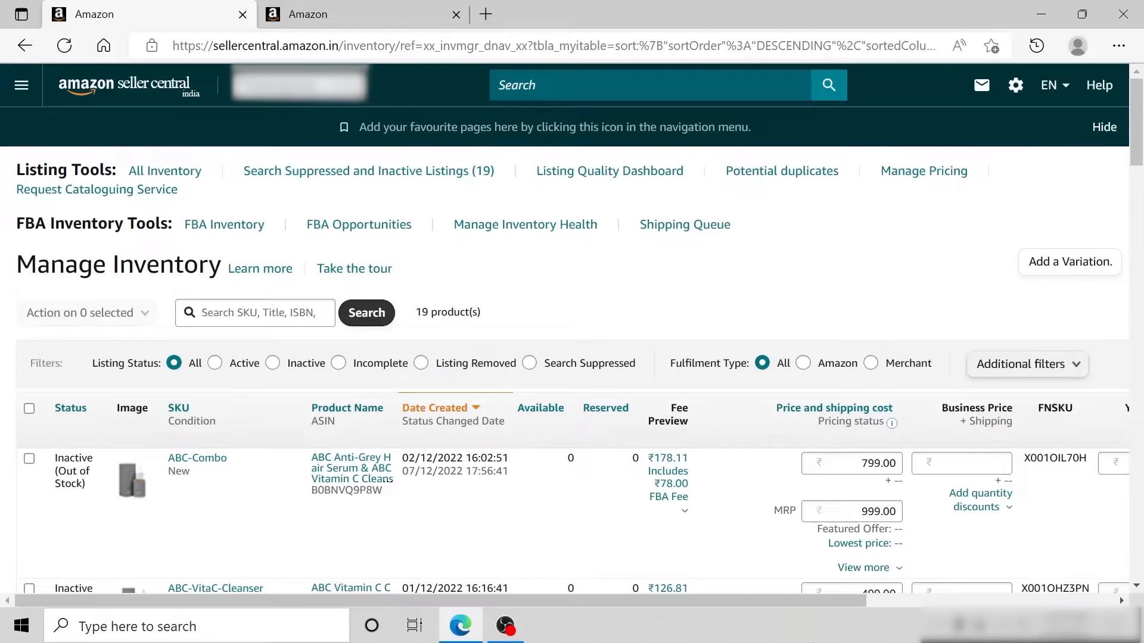
- Add a percent-off quantity discount to the ABC-Combo listing with minimum quantity 2 and 2% off
click(977, 506)
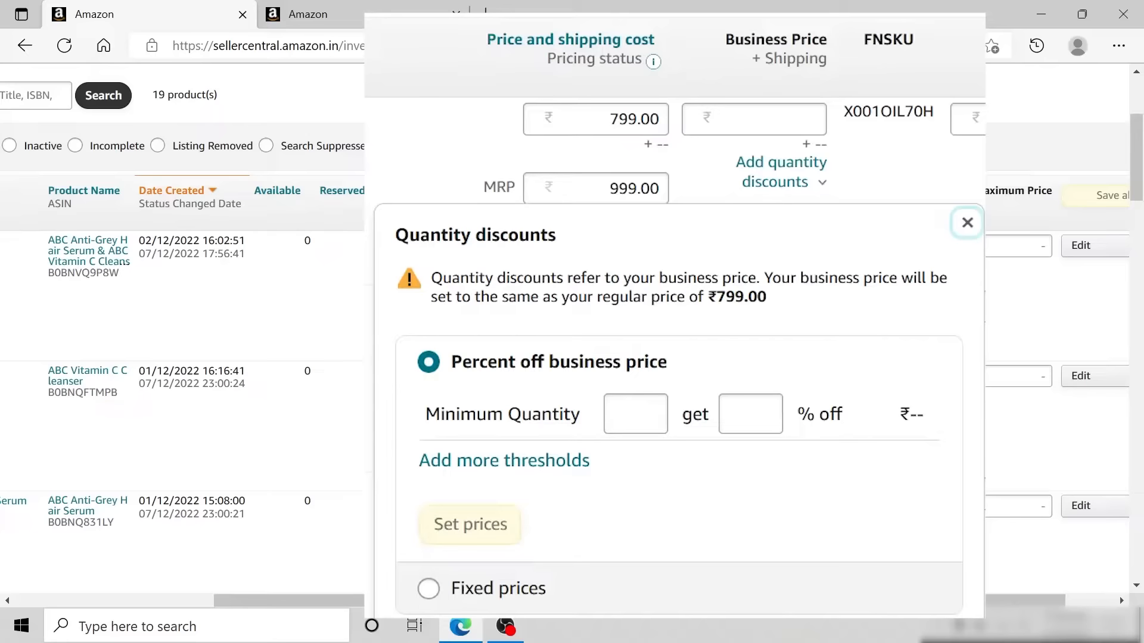
click(636, 413)
text(2)
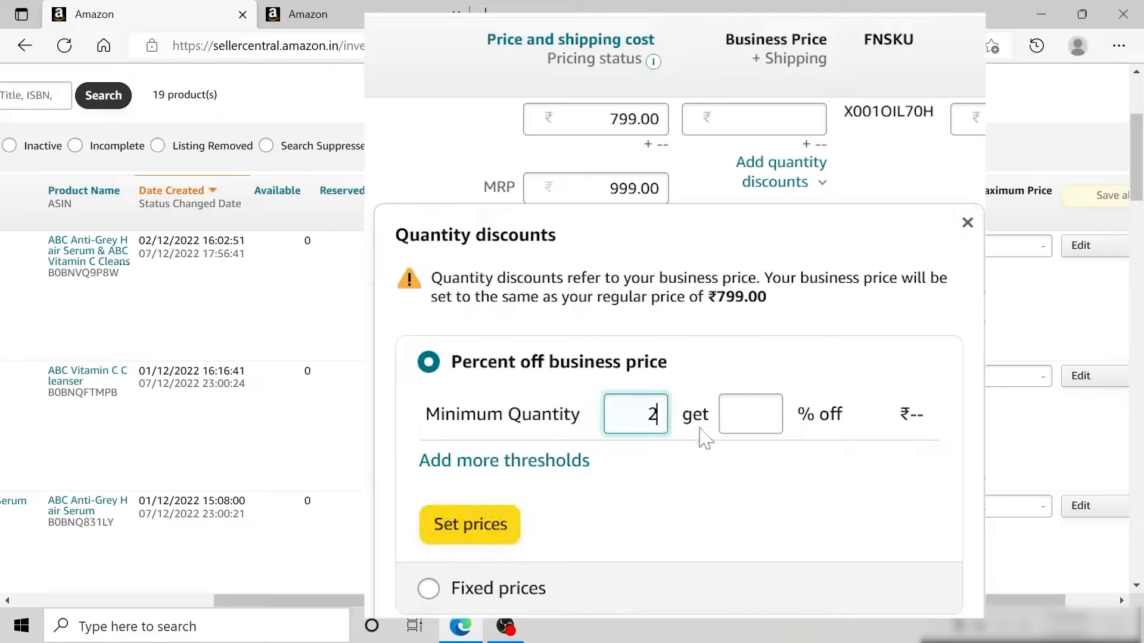
click(749, 417)
text(2)
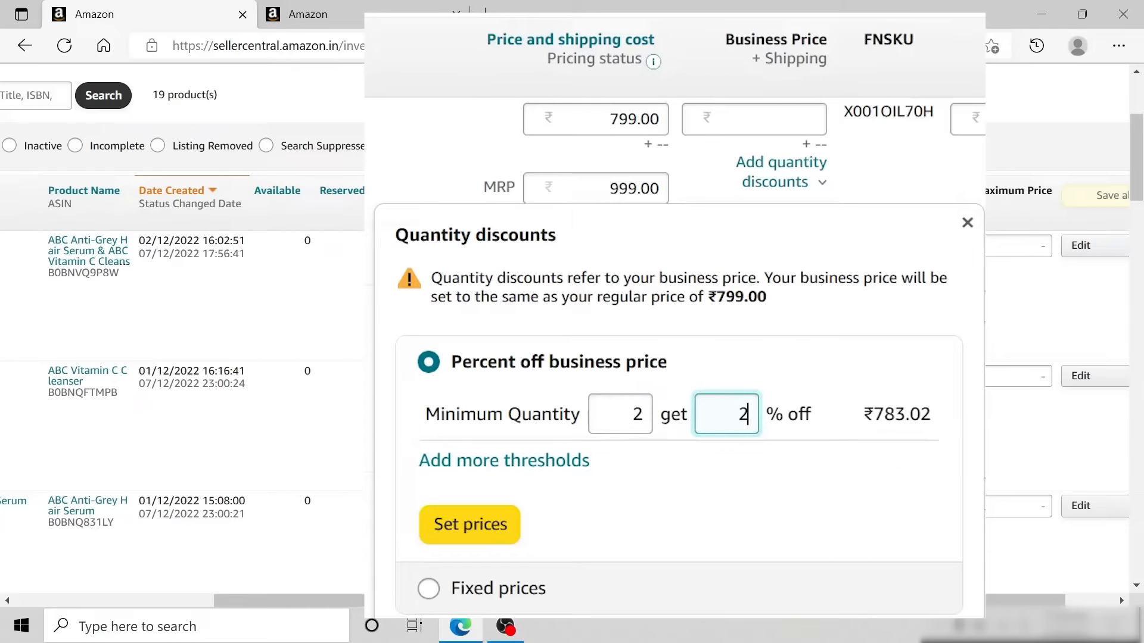
- Add a second percent-off threshold for ABC-Combo with minimum quantity 5 and 5% off
click(575, 471)
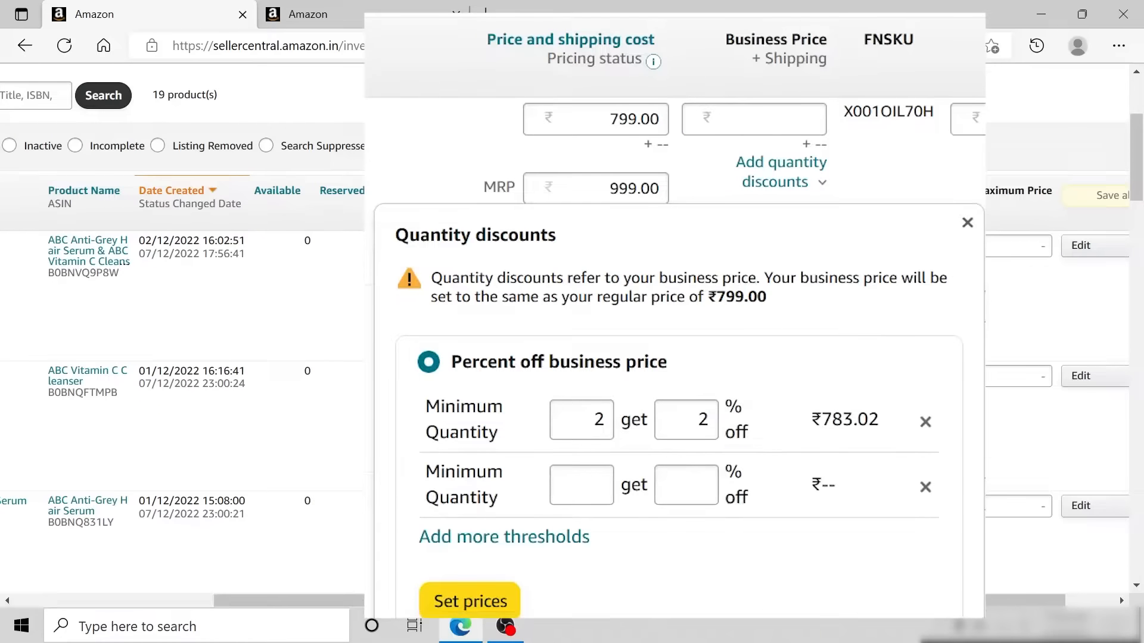
text(5)
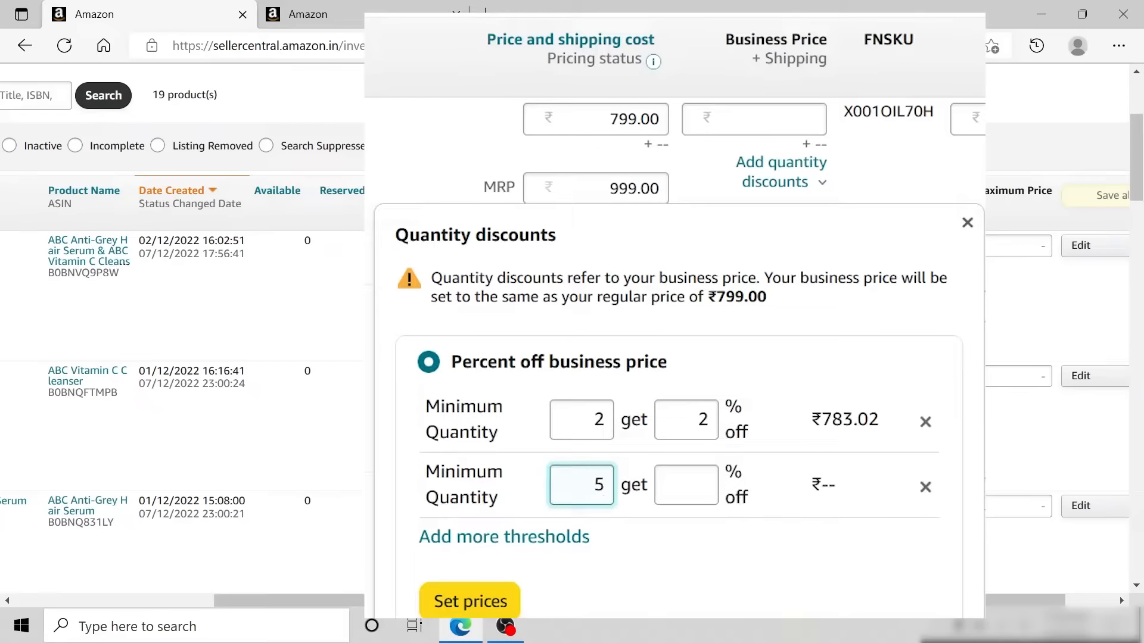
key(Tab)
text(5)
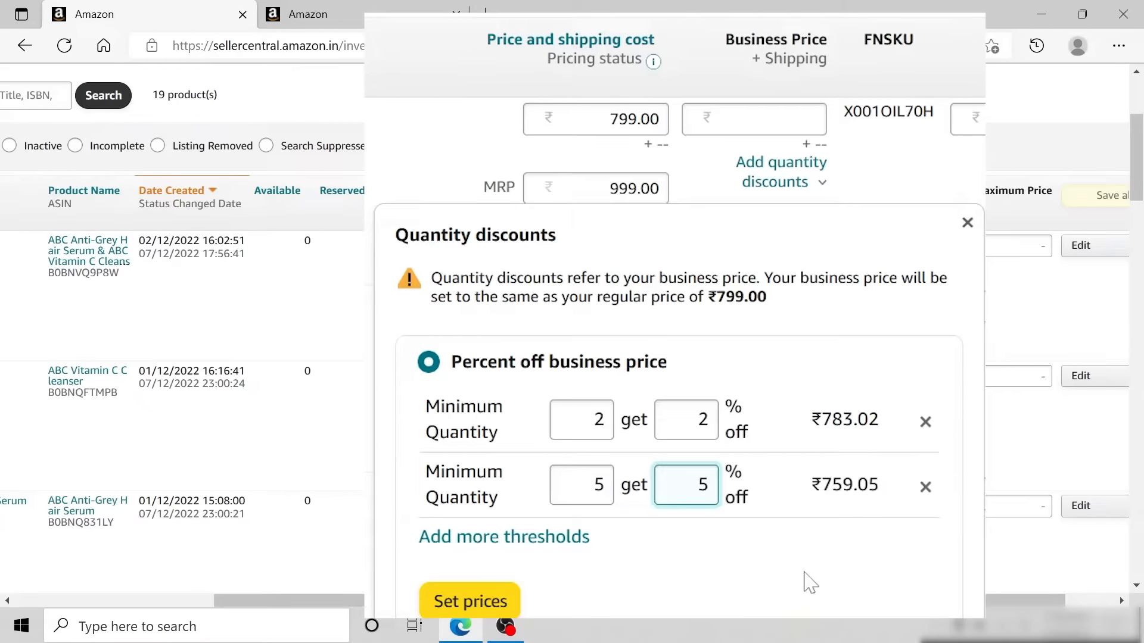
- Fill in a third percent-off threshold for ABC-Combo with minimum quantity 10 and 10% off
text(10)
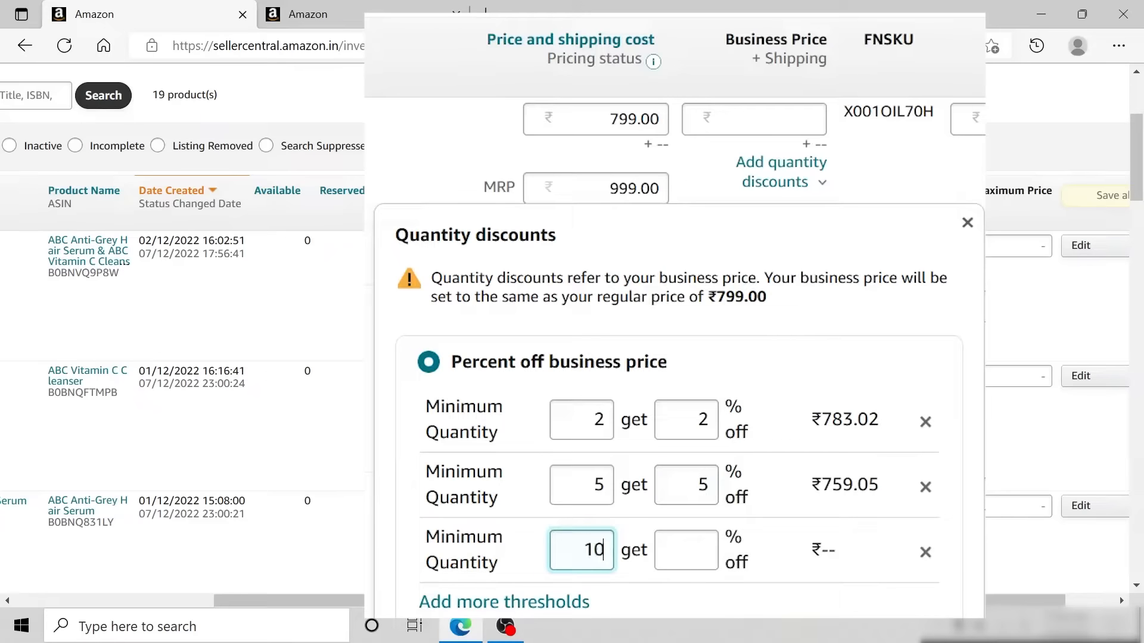
key(Tab)
text(10)
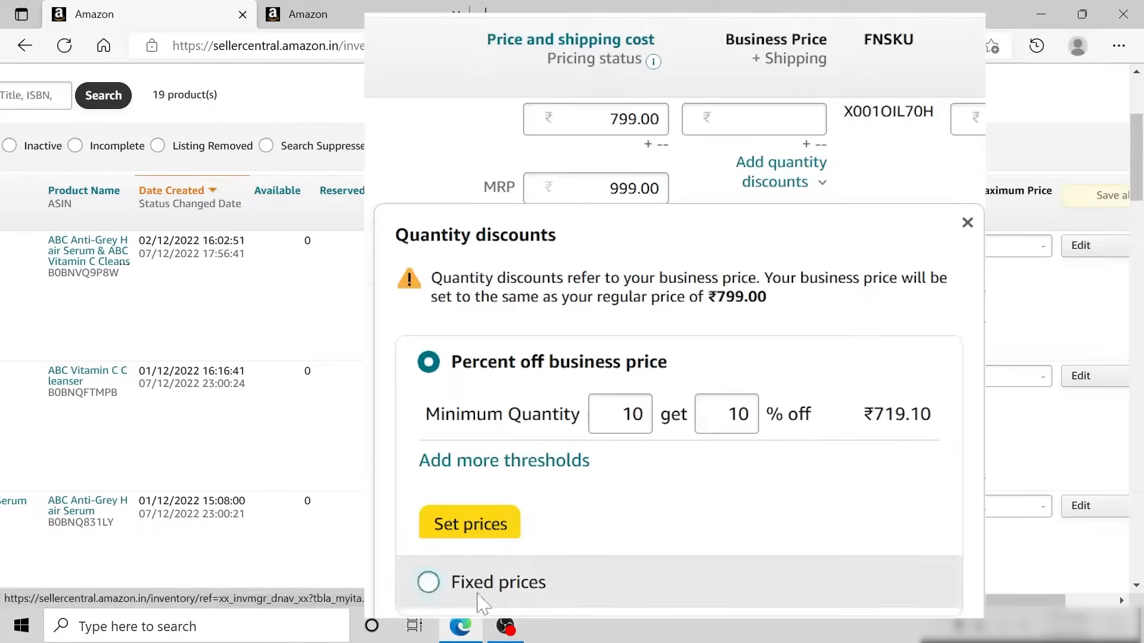
- Switch the quantity discounts to Fixed prices and enter minimum quantity 2 at ₹780 per unit
click(429, 582)
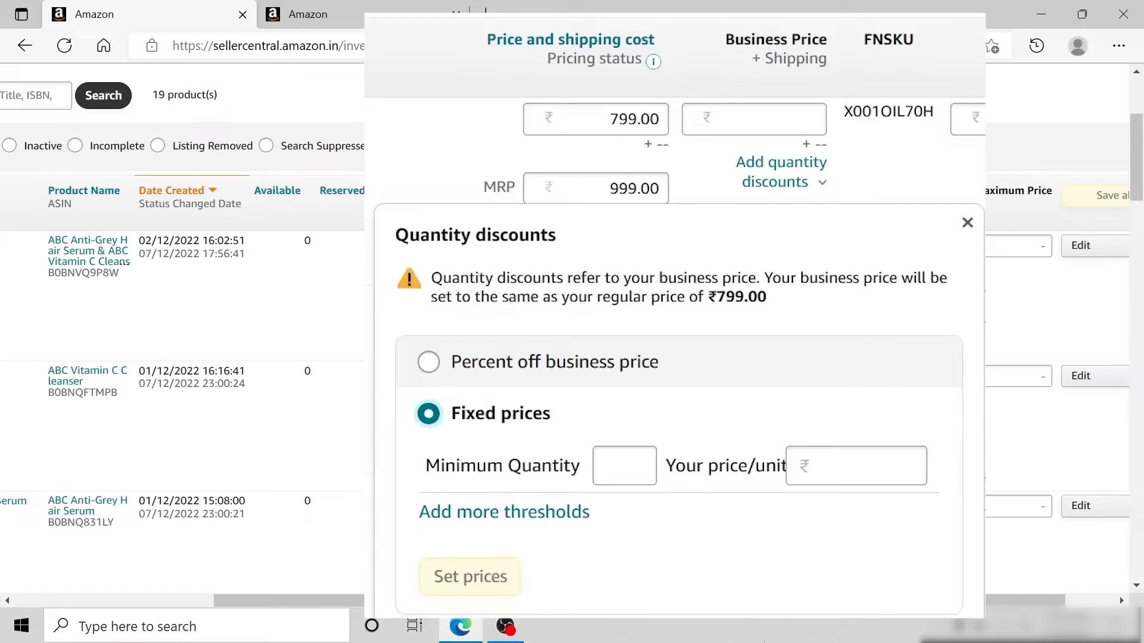
key(Tab)
text(2)
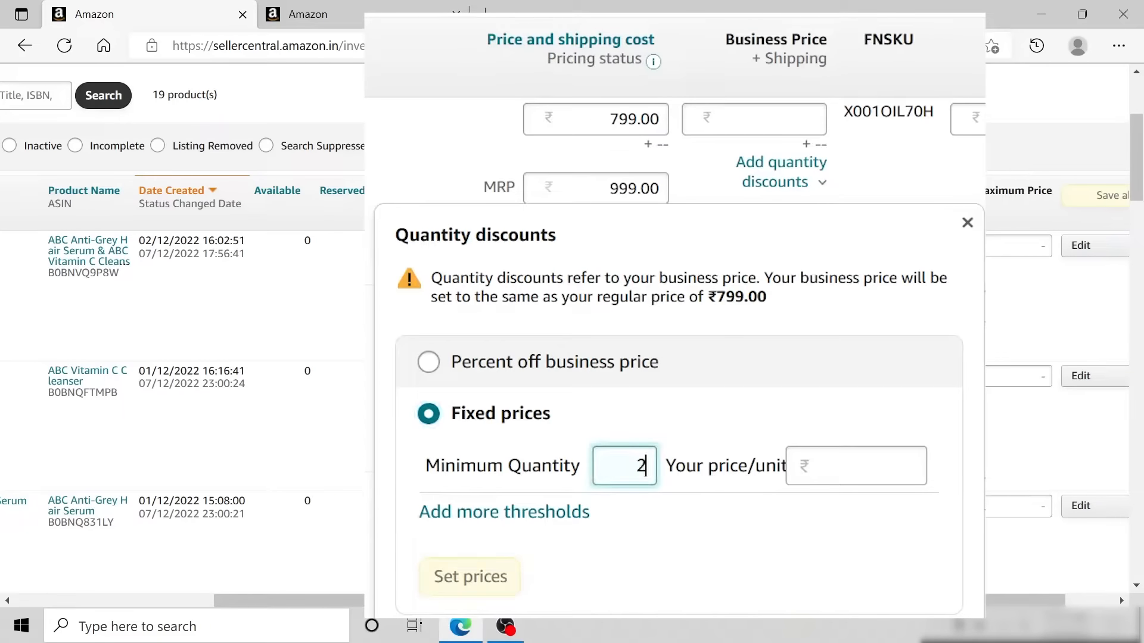
key(Tab)
text(780)
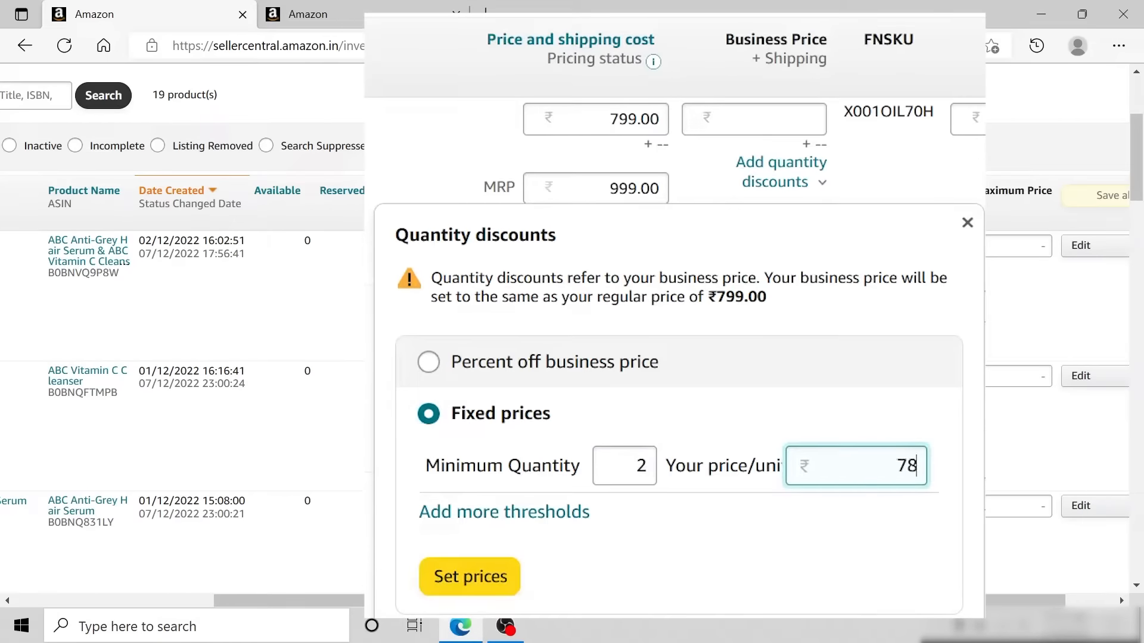
- Add a second fixed-price threshold with minimum quantity 5 at ₹750 per unit
click(843, 521)
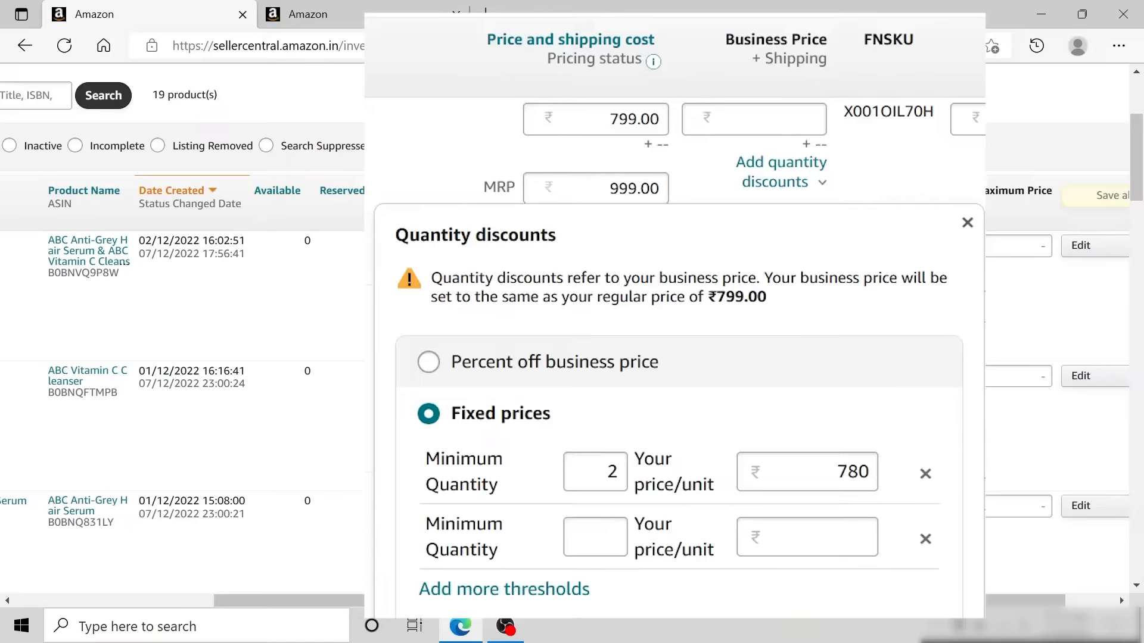
click(595, 537)
text(5)
click(807, 538)
text(75)
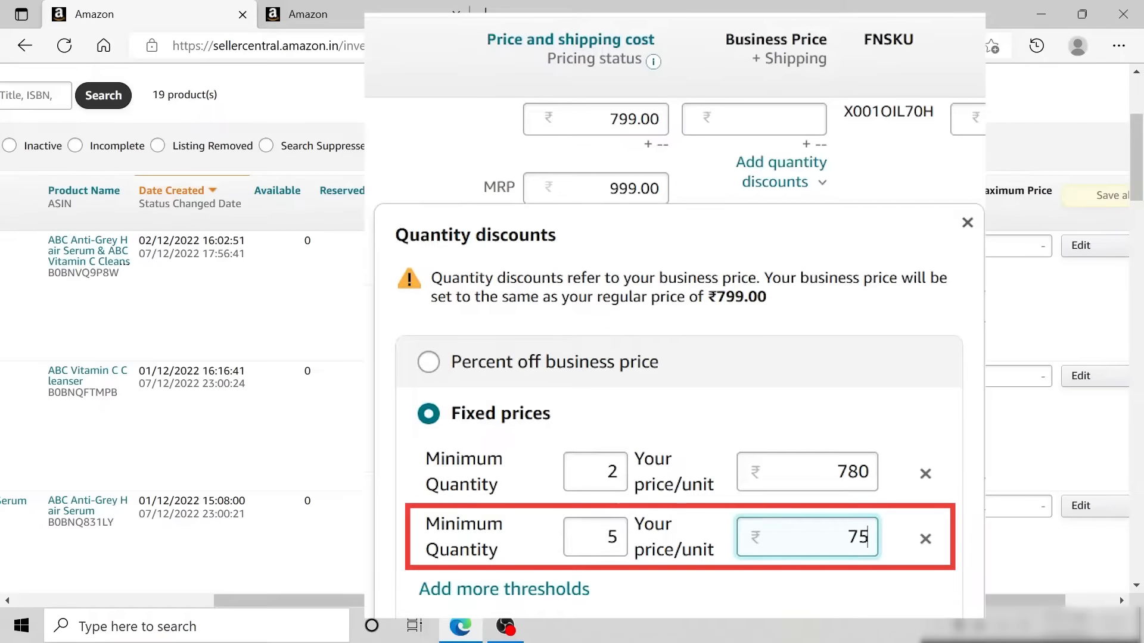
text(0)
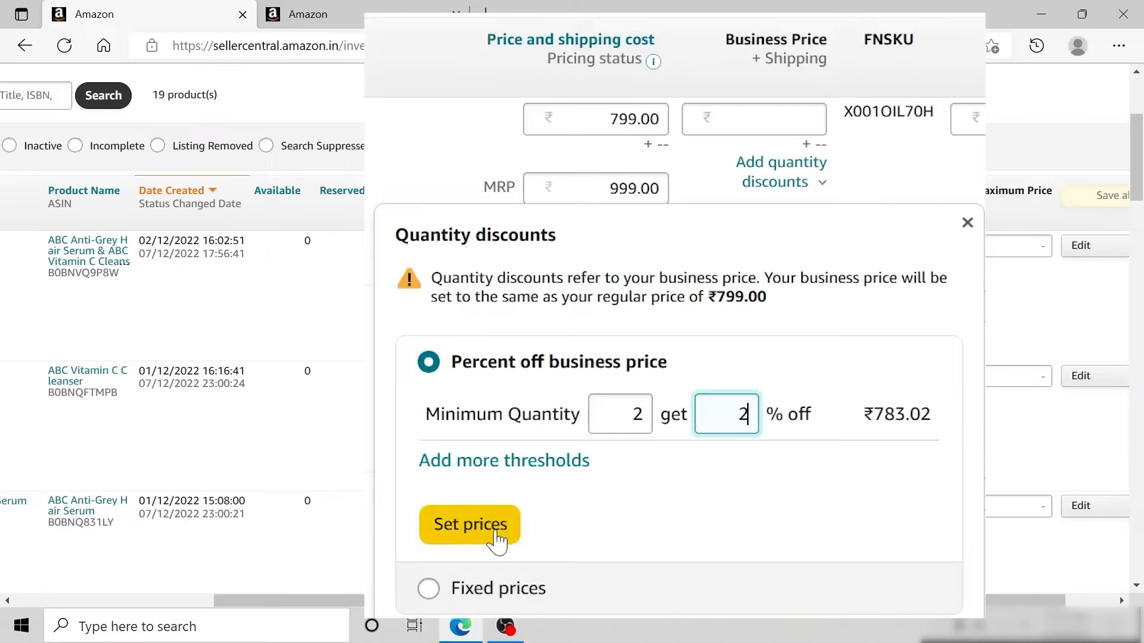
- Set the percent-off quantity discount prices for ABC-Combo and reopen the discounts for review
click(471, 525)
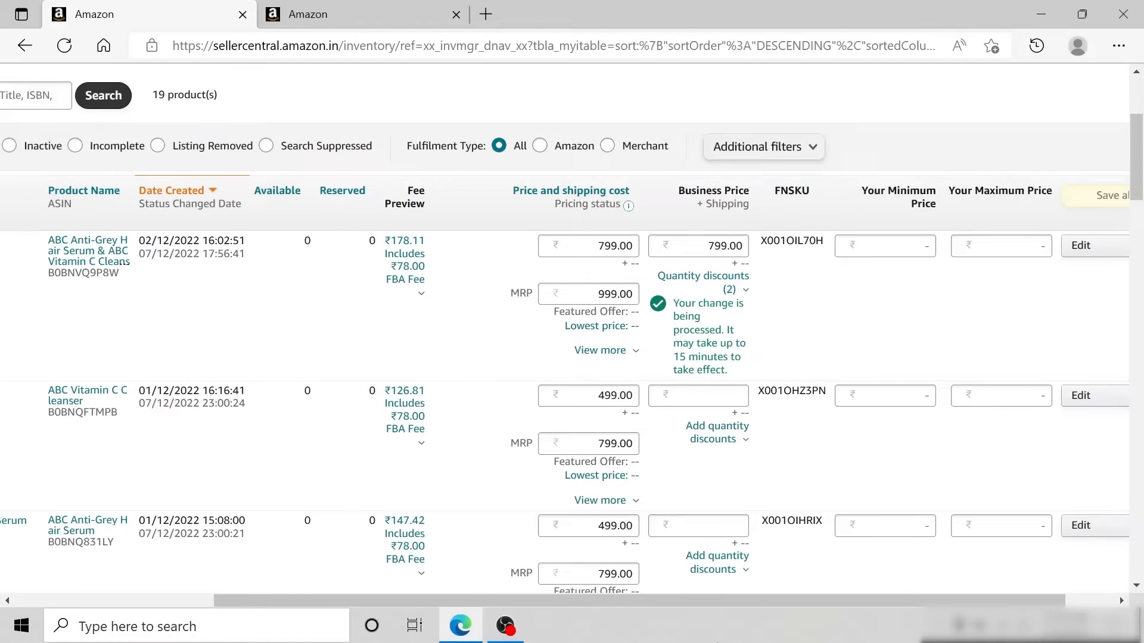
click(744, 291)
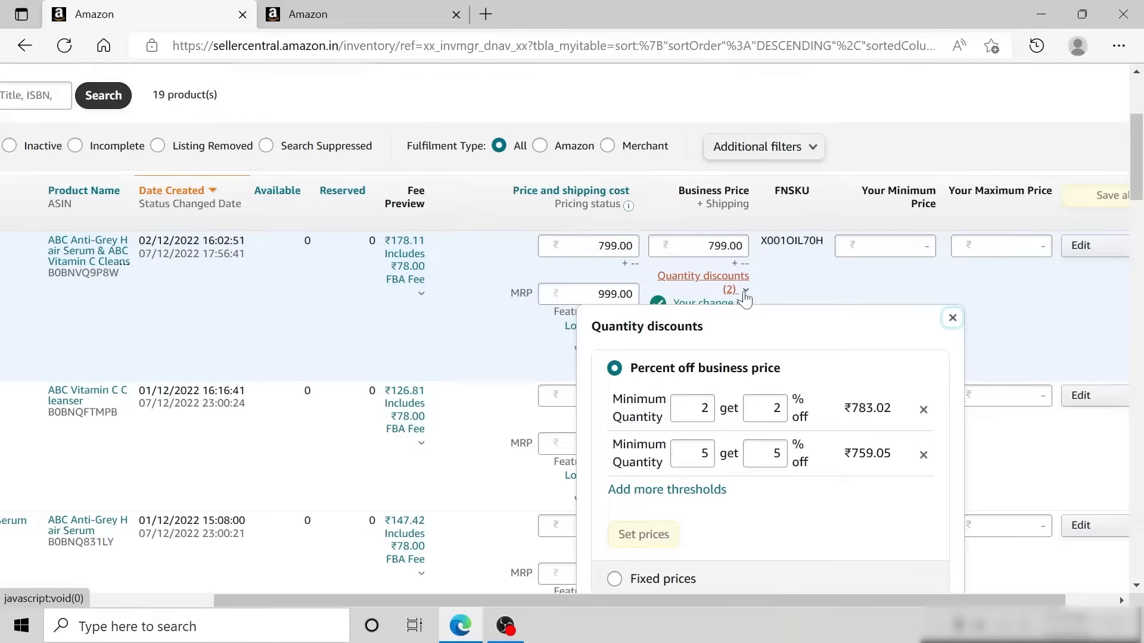
- Clear the ABC-Combo business price, save the row, and confirm deleting the price with its quantity discounts
double_click(728, 246)
key(BackSpace)
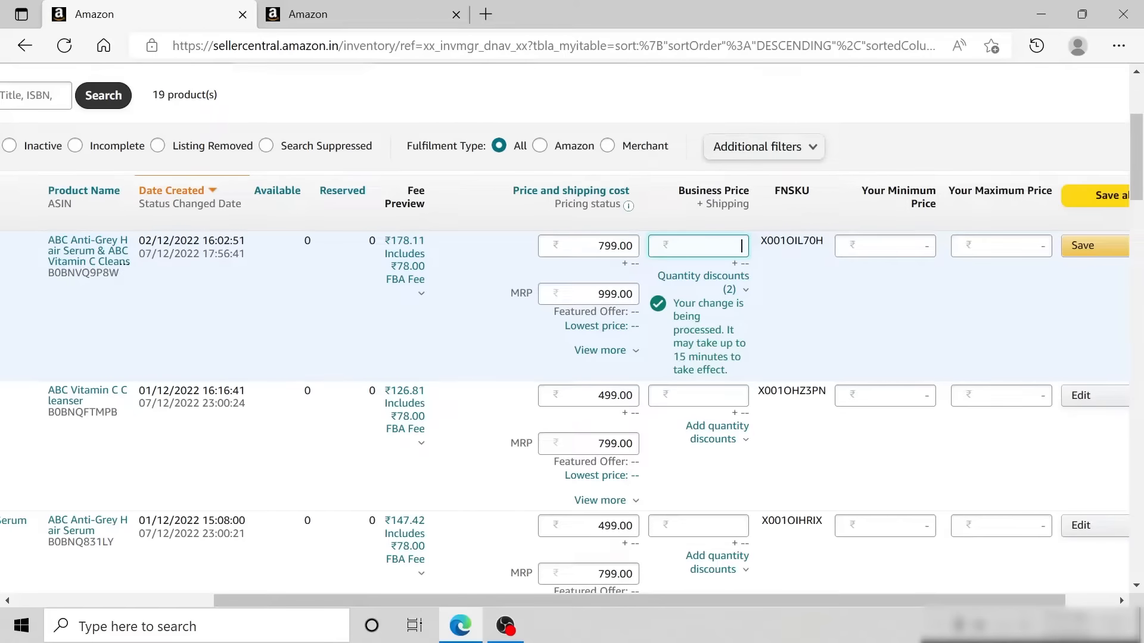
click(1084, 251)
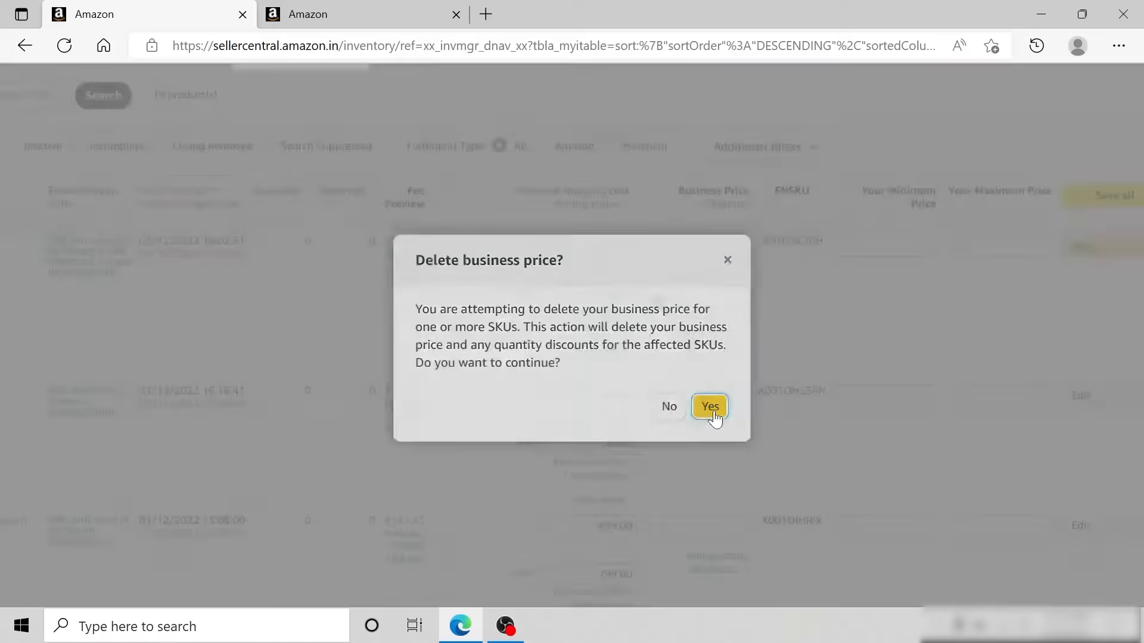
click(710, 408)
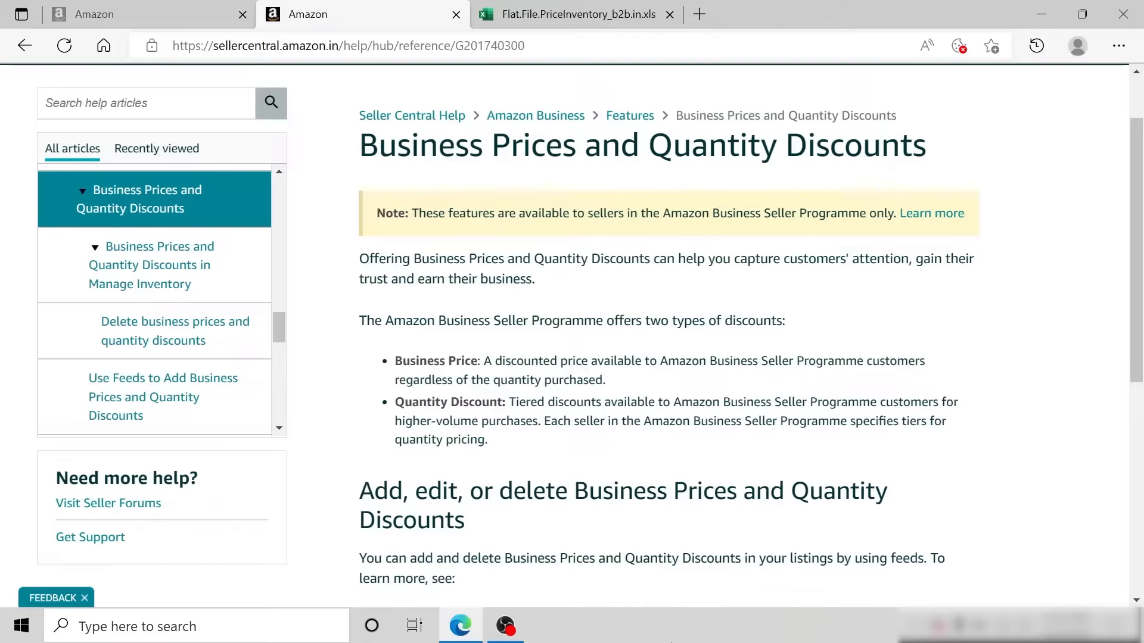
- Open the help article on using feeds to add business prices and quantity discounts, and download the Business Price/Quantity File
click(142, 405)
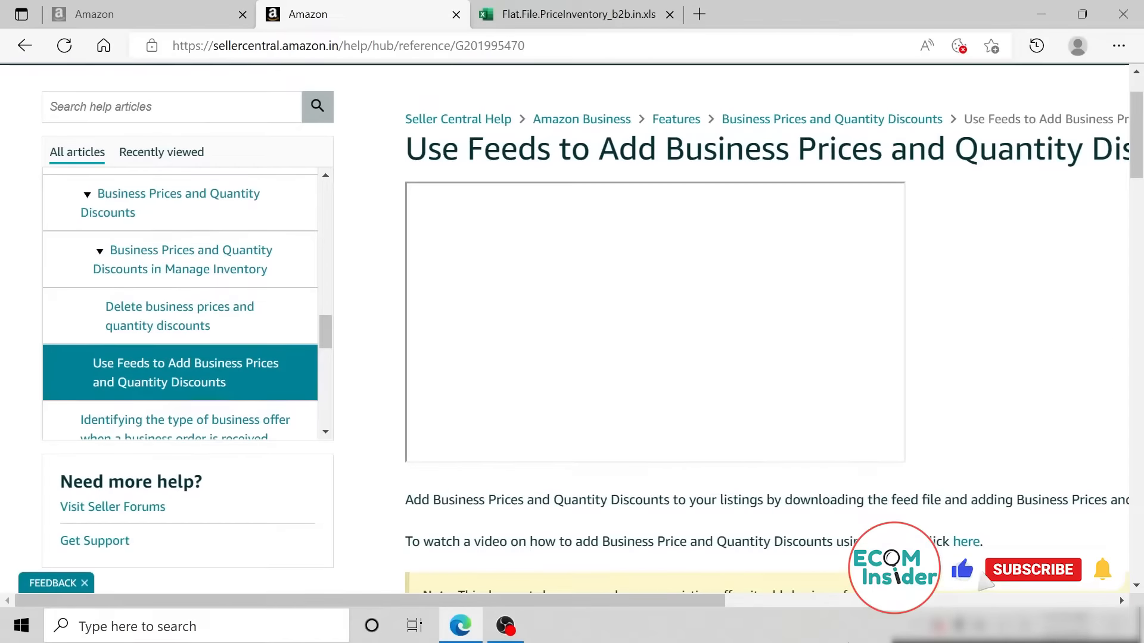
scroll(1138, 179, down, 2)
scroll(1139, 178, down, 8)
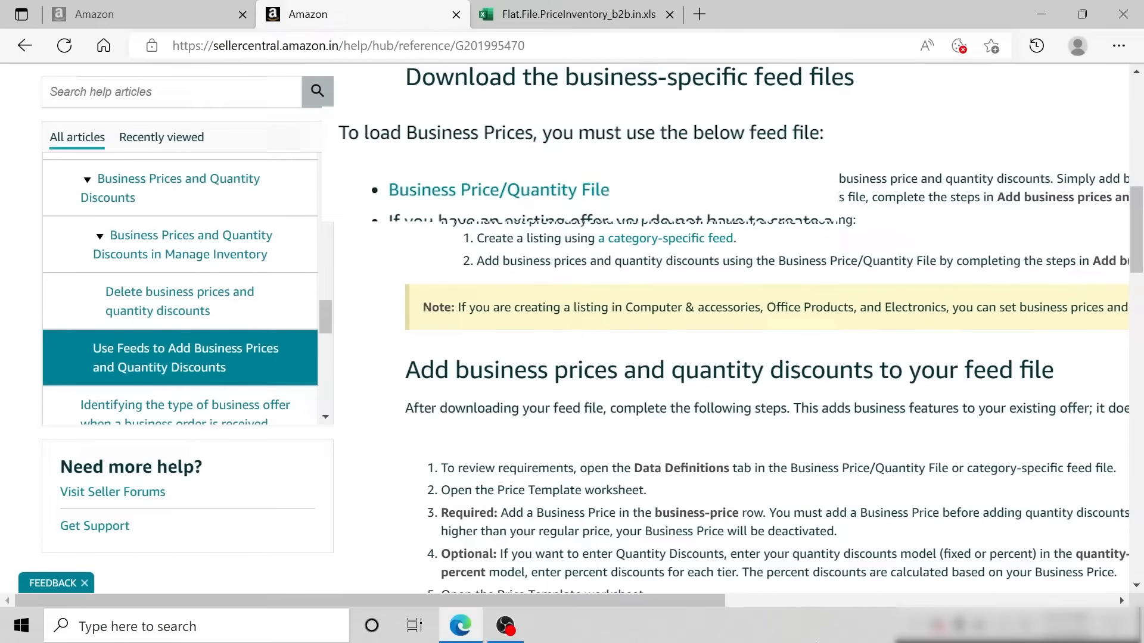
click(549, 193)
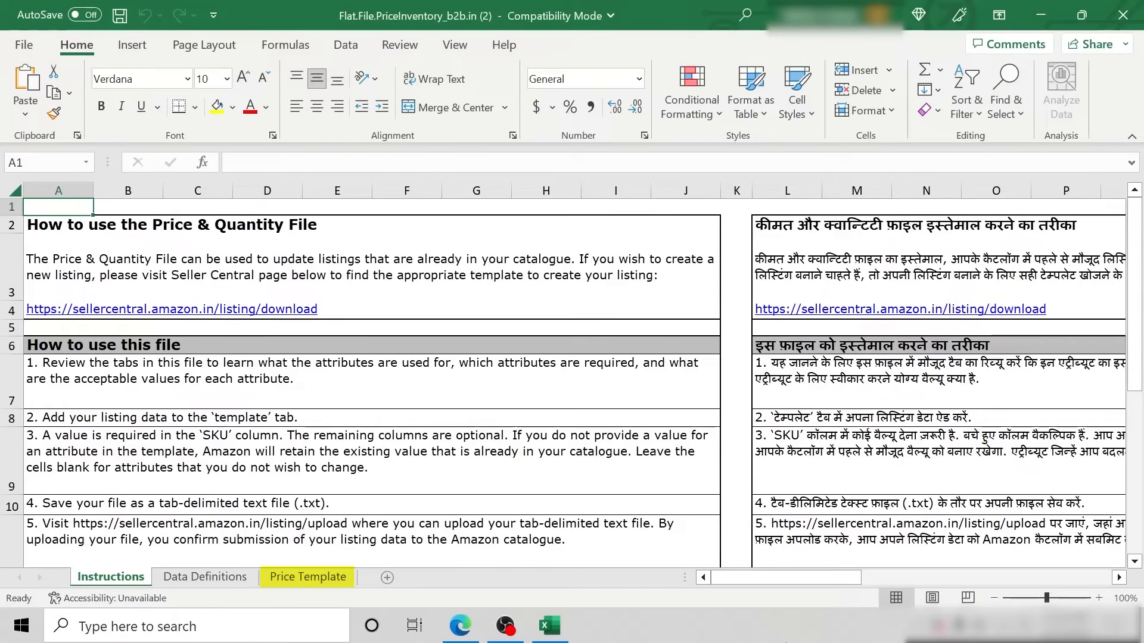
- Show the Price Template sheet of the downloaded feed file and look through its columns
click(307, 576)
drag(976, 577, 705, 580)
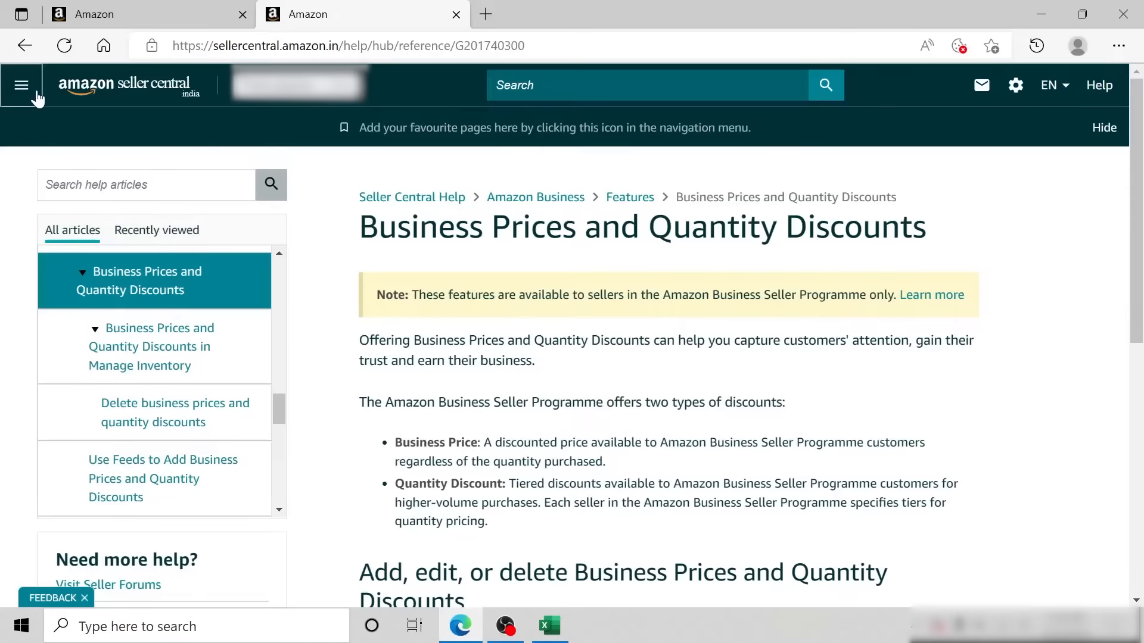
- Switch to Seller Central and show the Reports options in its main navigation menu
click(37, 91)
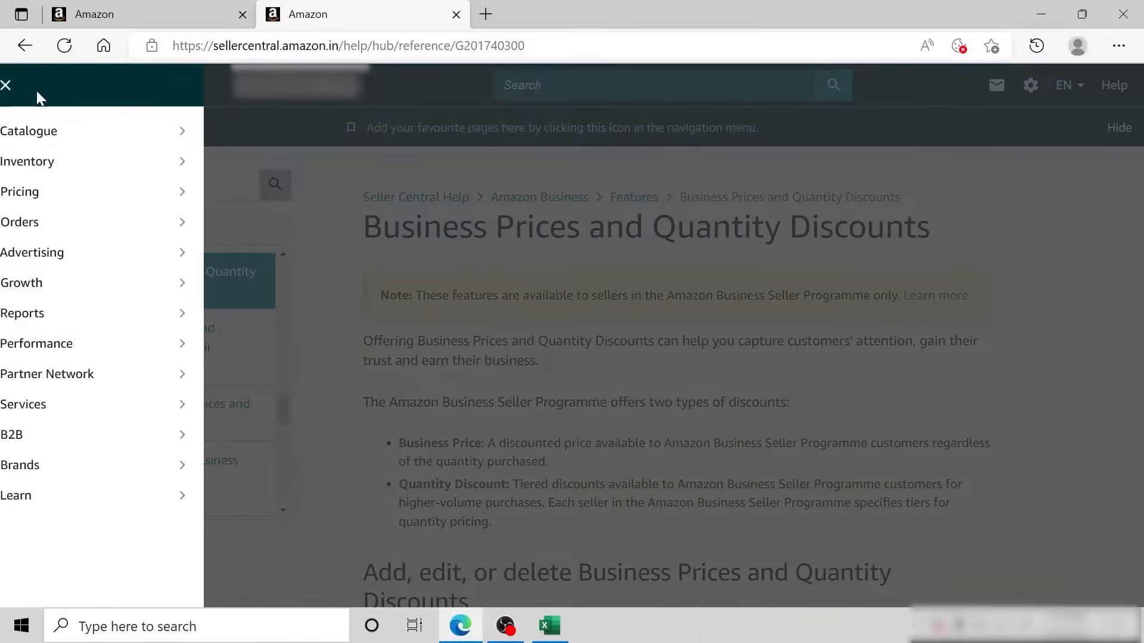
mouse_move(153, 319)
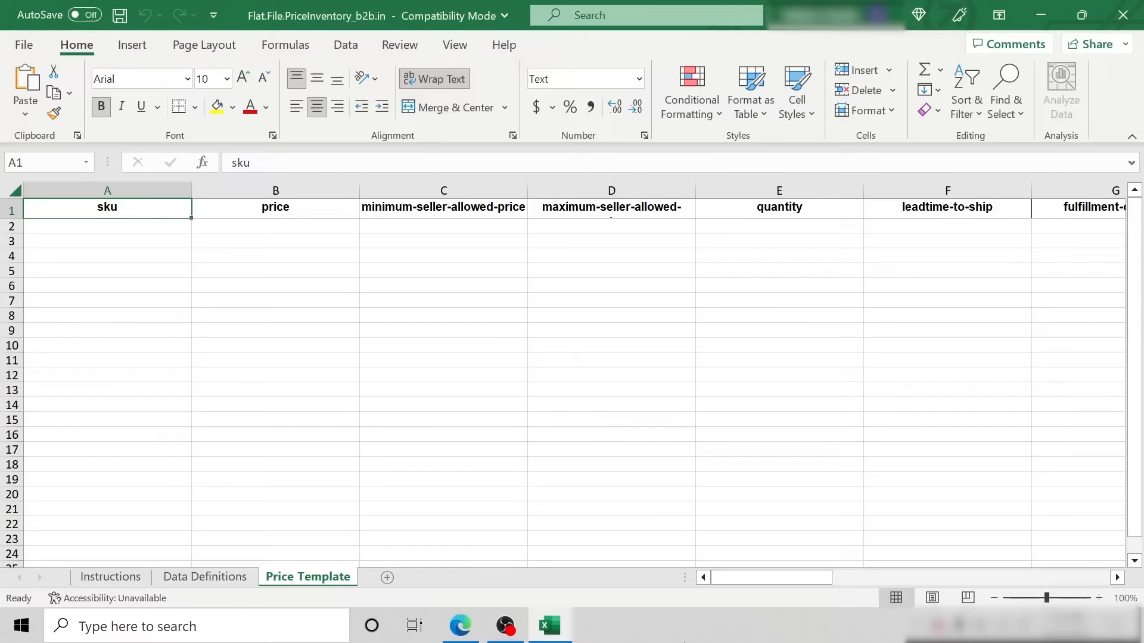
- In the Excel feed file's Price Template sheet, enter a business-price of 799 in row 2
drag(774, 577, 873, 589)
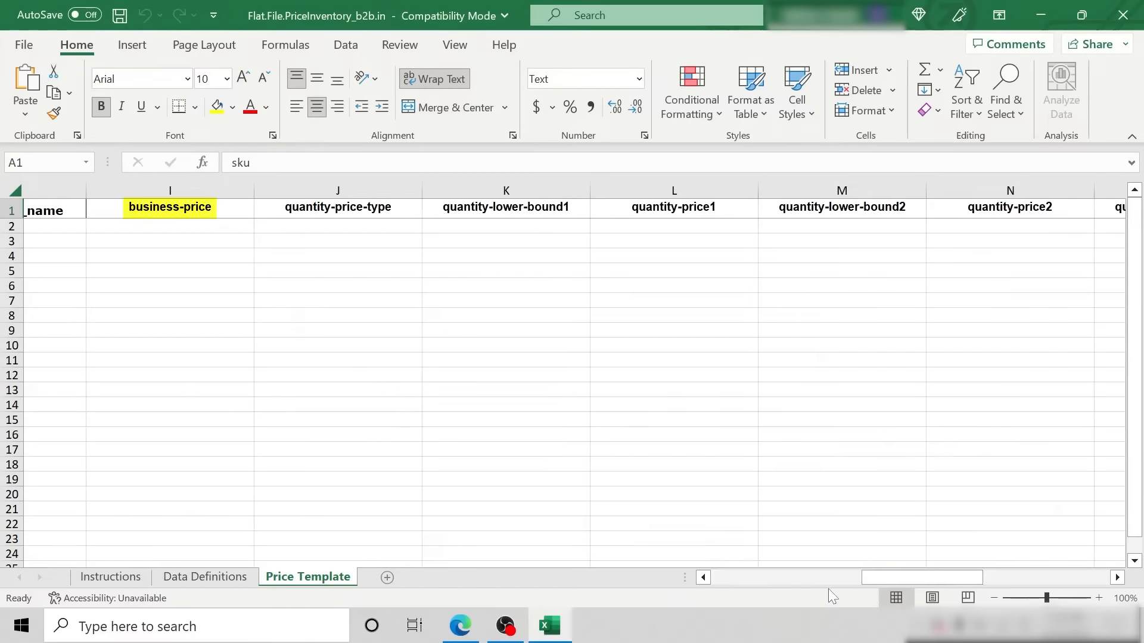
click(237, 212)
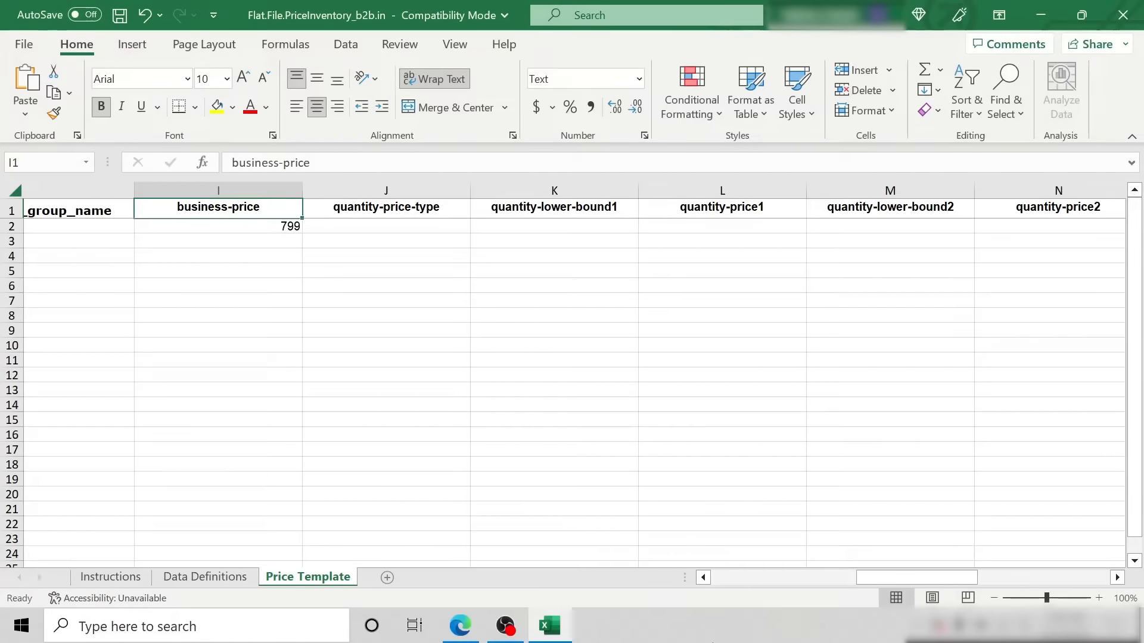
click(385, 208)
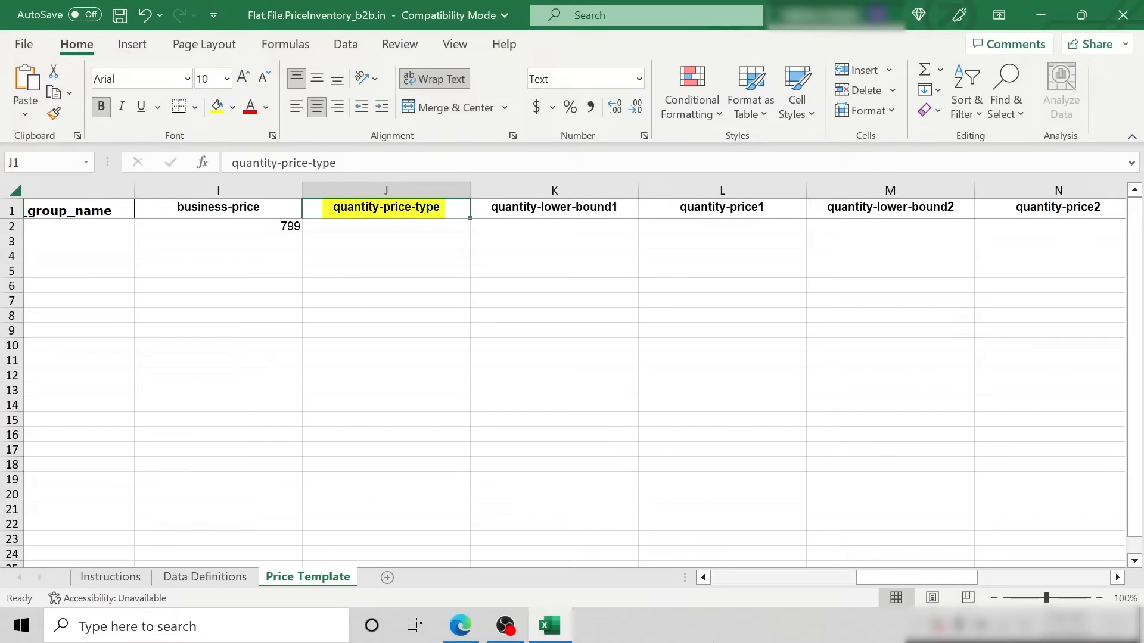
- Check the quantity-price-type definition in Data Definitions, and set that column to Percent in row 2 and Fixed in row 3
key(ctrl+Page_Up)
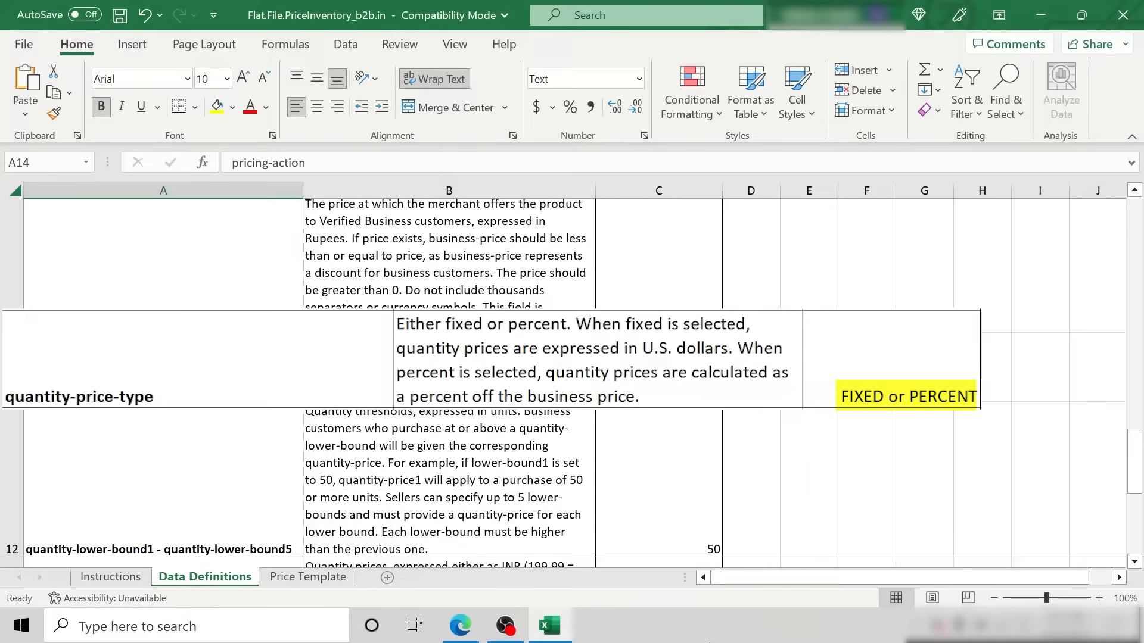
key(ctrl+Page_Down)
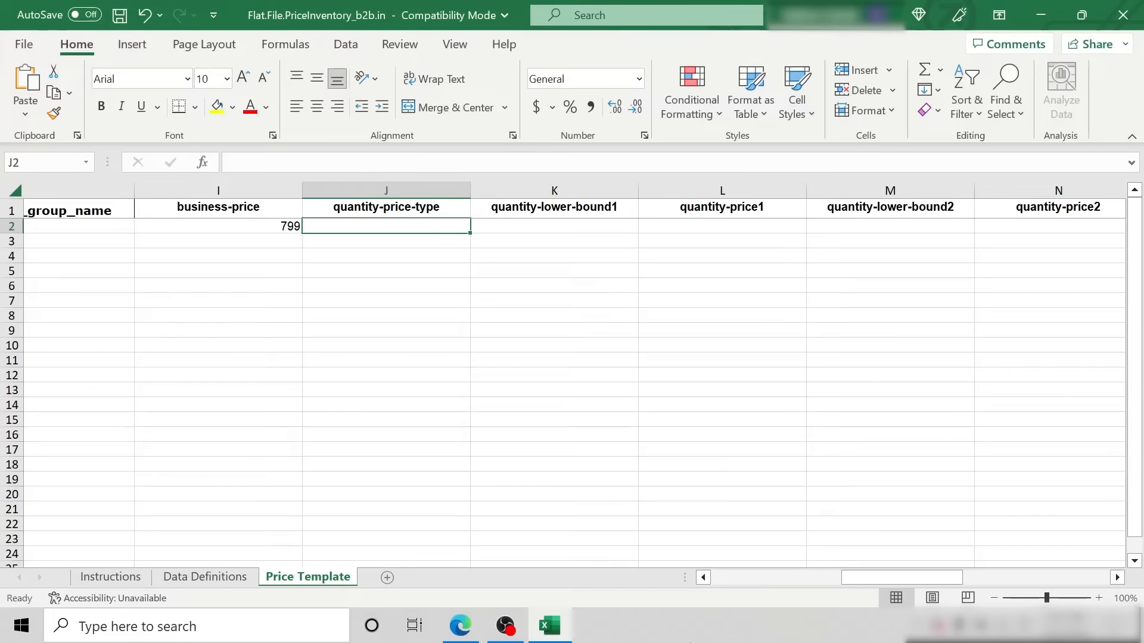
text(Percent)
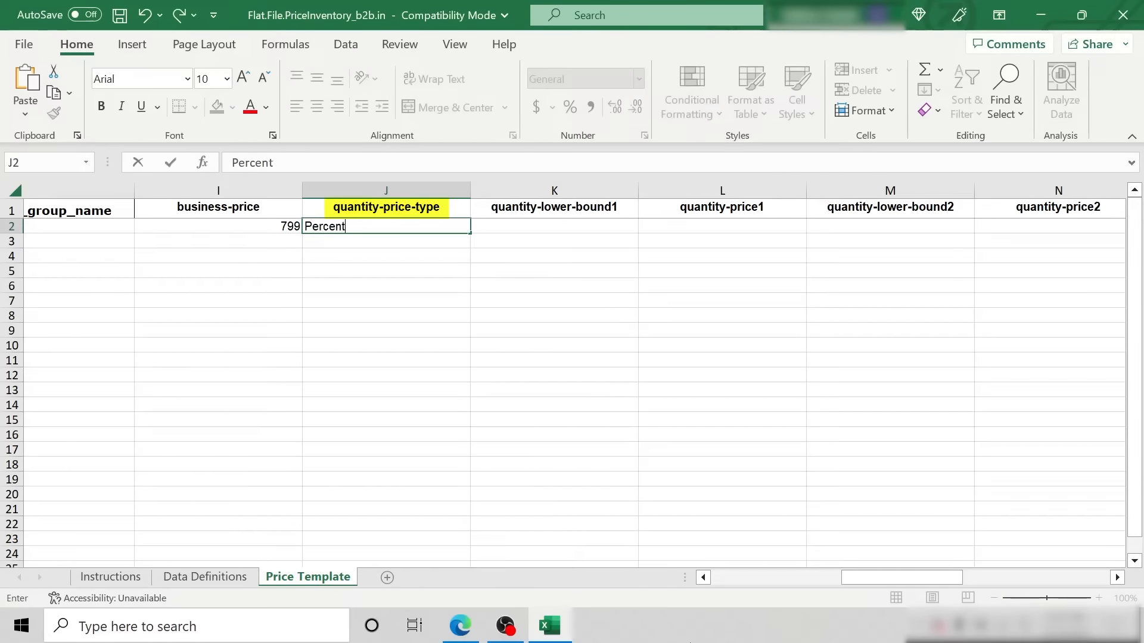
key(Return)
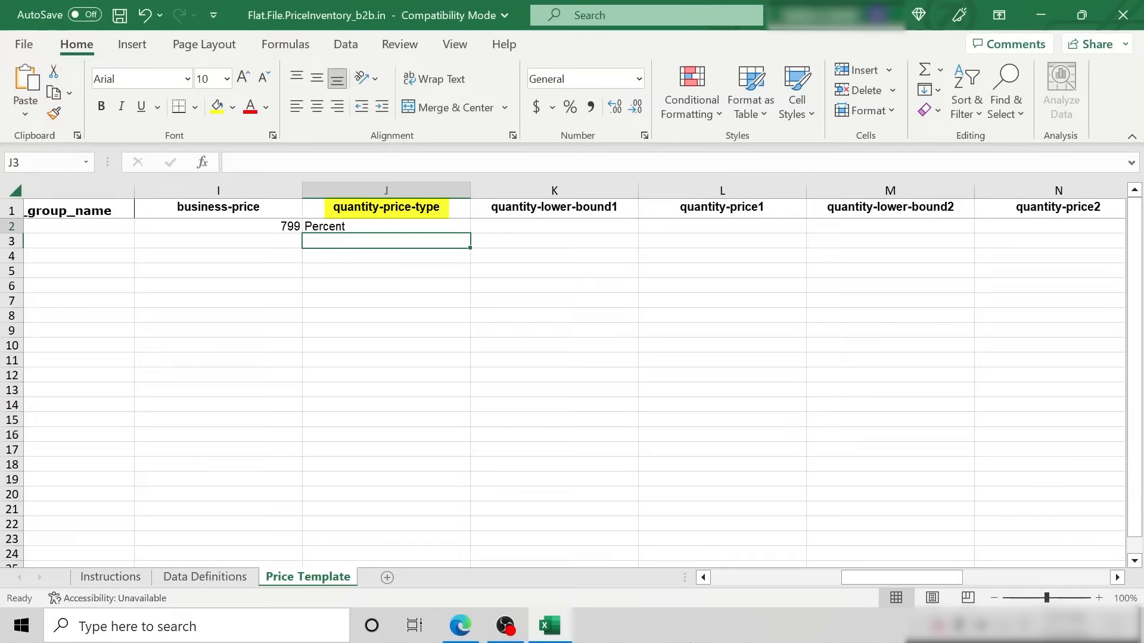
text(Fixed)
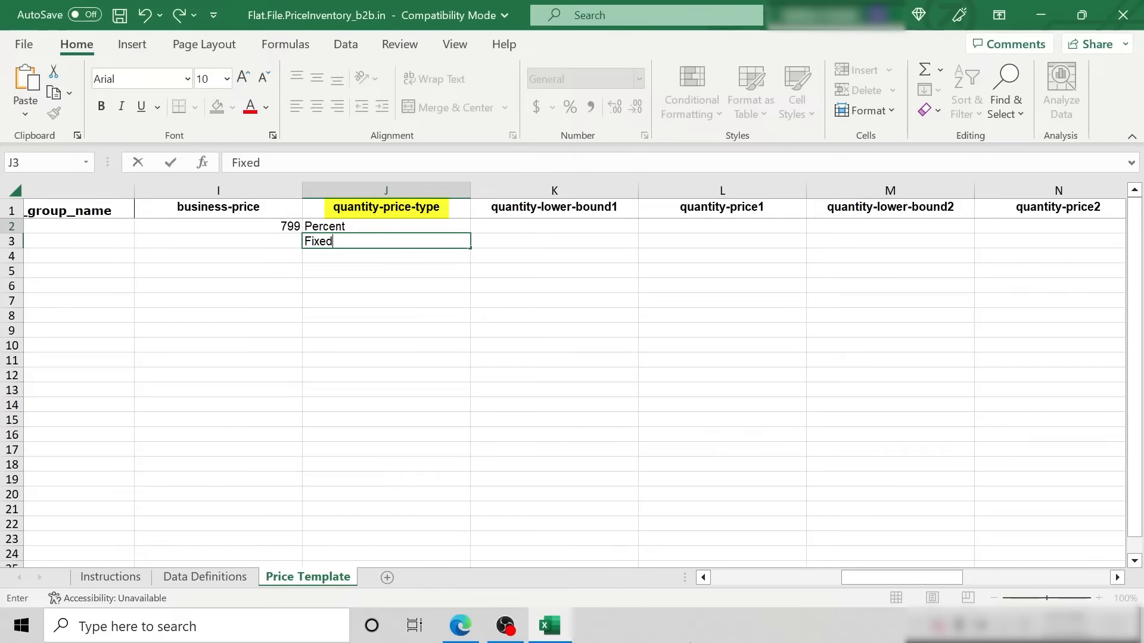
key(Return)
- For the Percent row, set quantity-lower-bound1 to 2 and quantity-price1 to 2
click(554, 226)
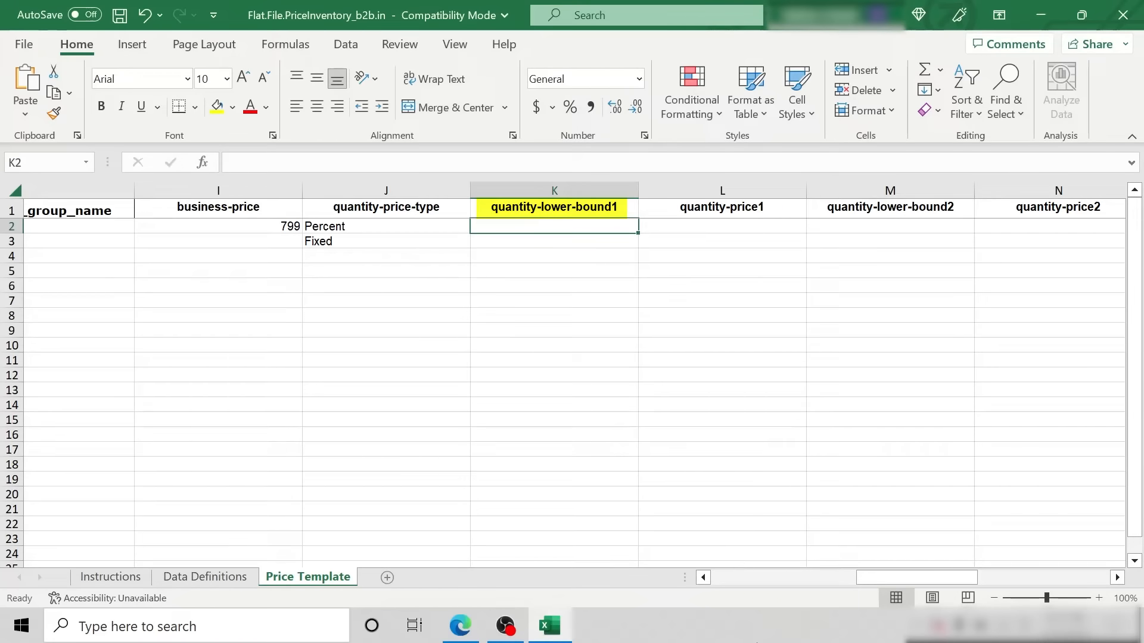
text(2)
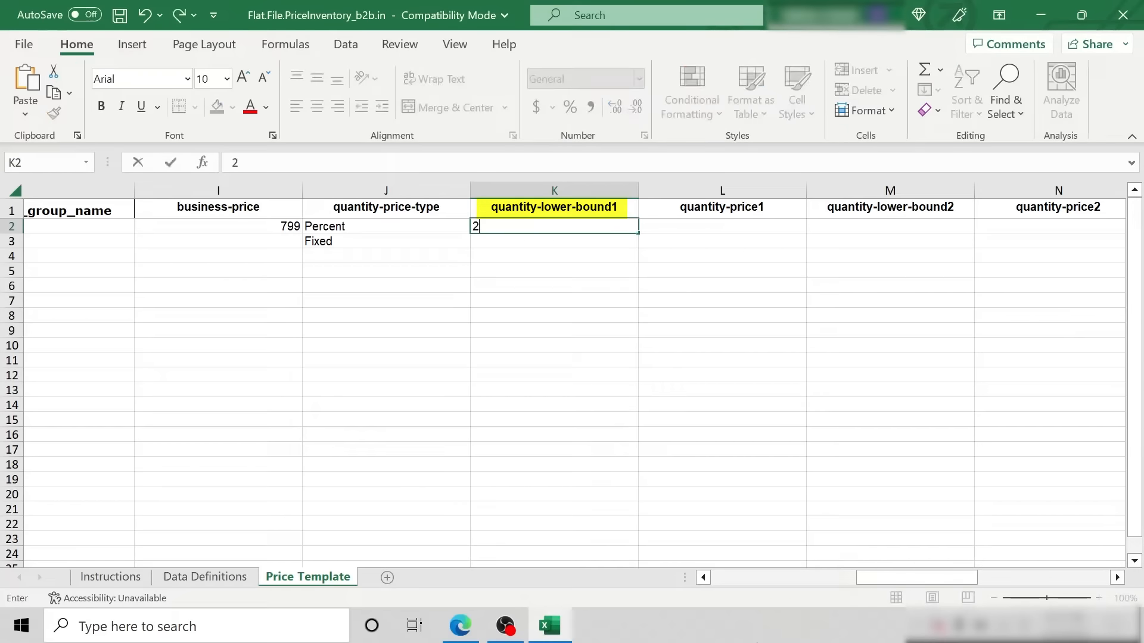
key(Tab)
text(2)
key(Tab)
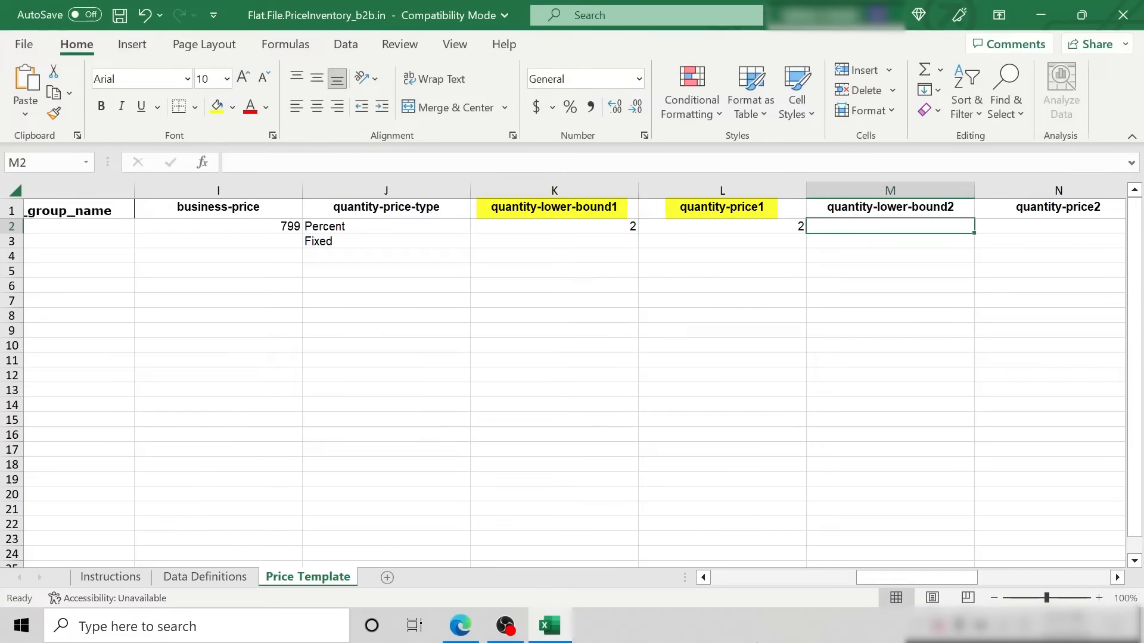
- For the Fixed row, set quantity-lower-bound1 to 2 and quantity-price1 to 780
key(Return)
text(2)
key(Tab)
text(780)
key(Tab)
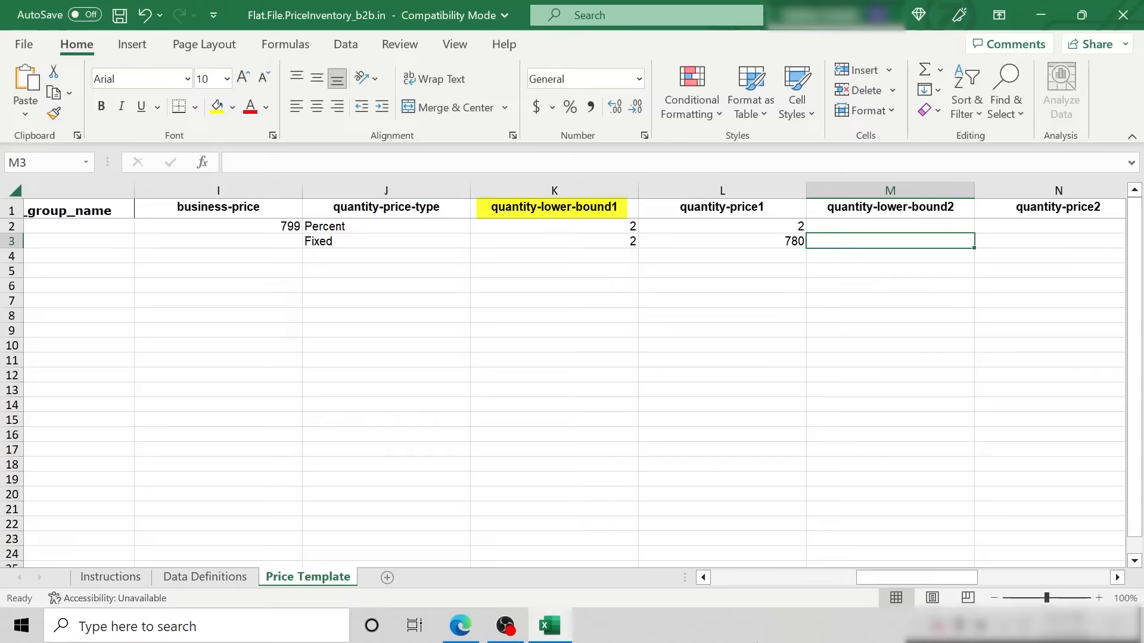
- Enter a business-price of 799 for the Fixed row
key(Left)
key(Left)
key(Left)
key(Left)
text(799)
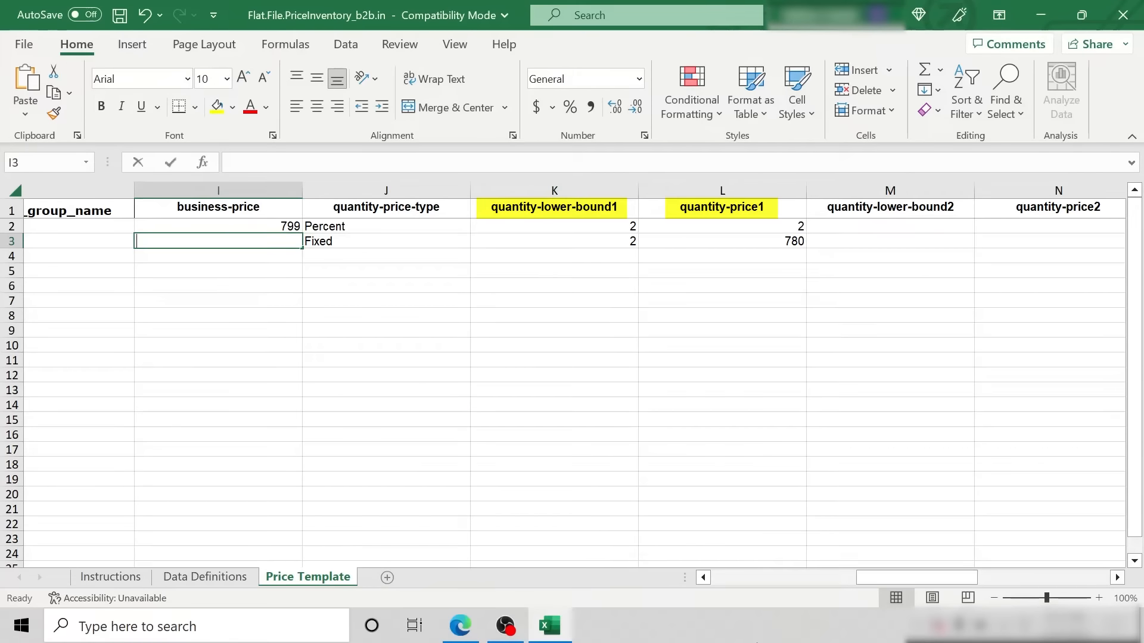
key(Tab)
key(Tab)
key(Tab)
key(Tab)
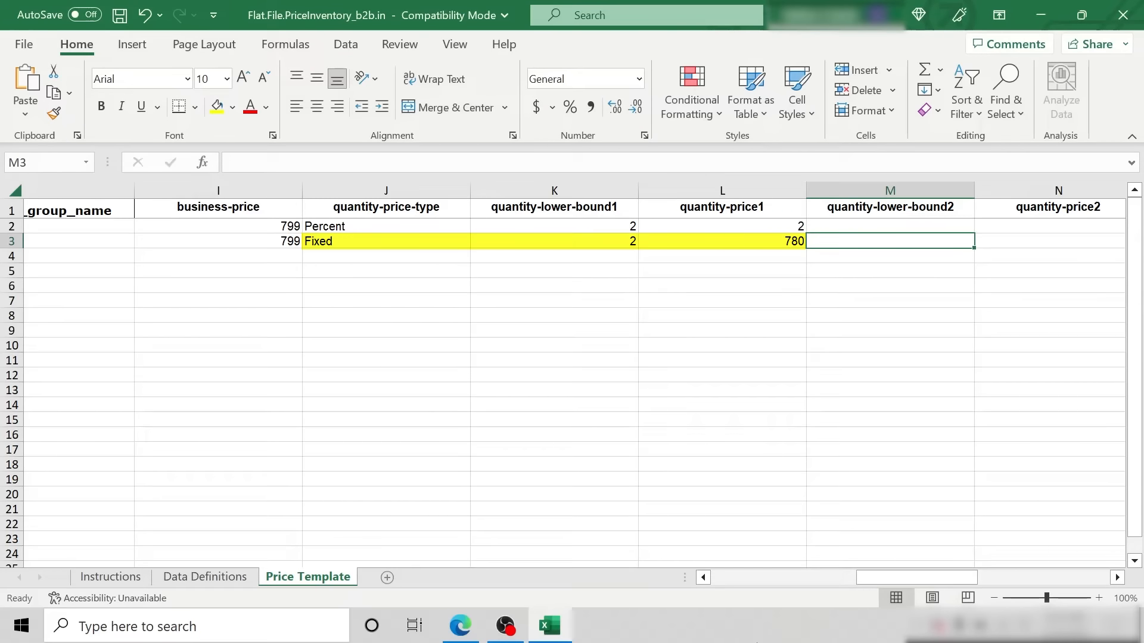
- For the Percent row, set quantity-lower-bound2 to 3 and quantity-price2 to 3
key(Right)
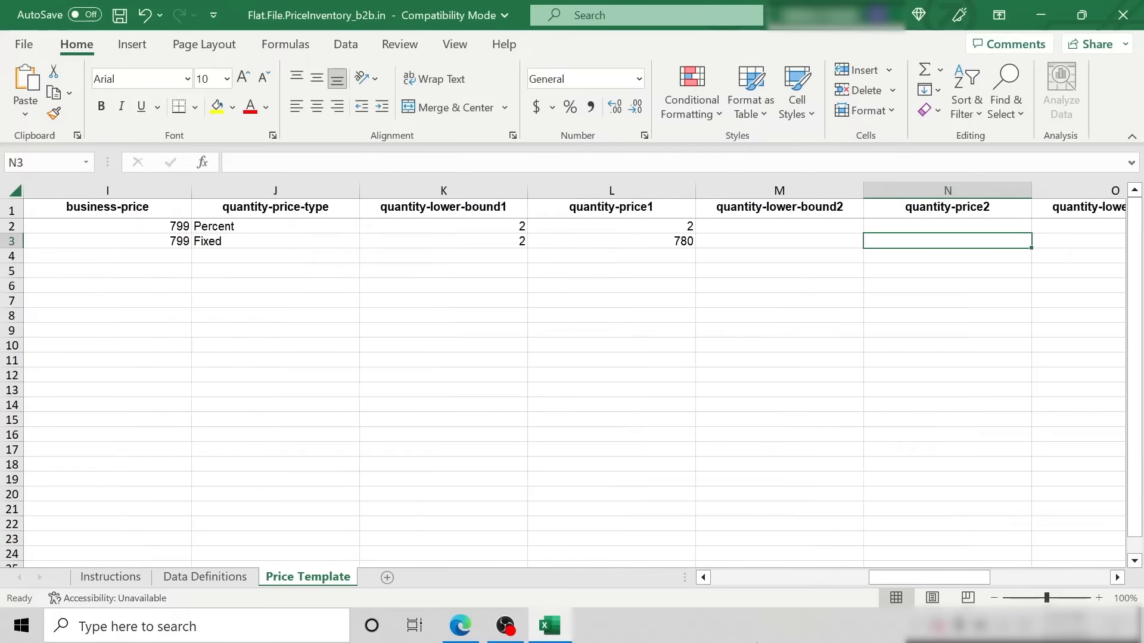
key(Right)
key(Left)
key(Left)
key(Up)
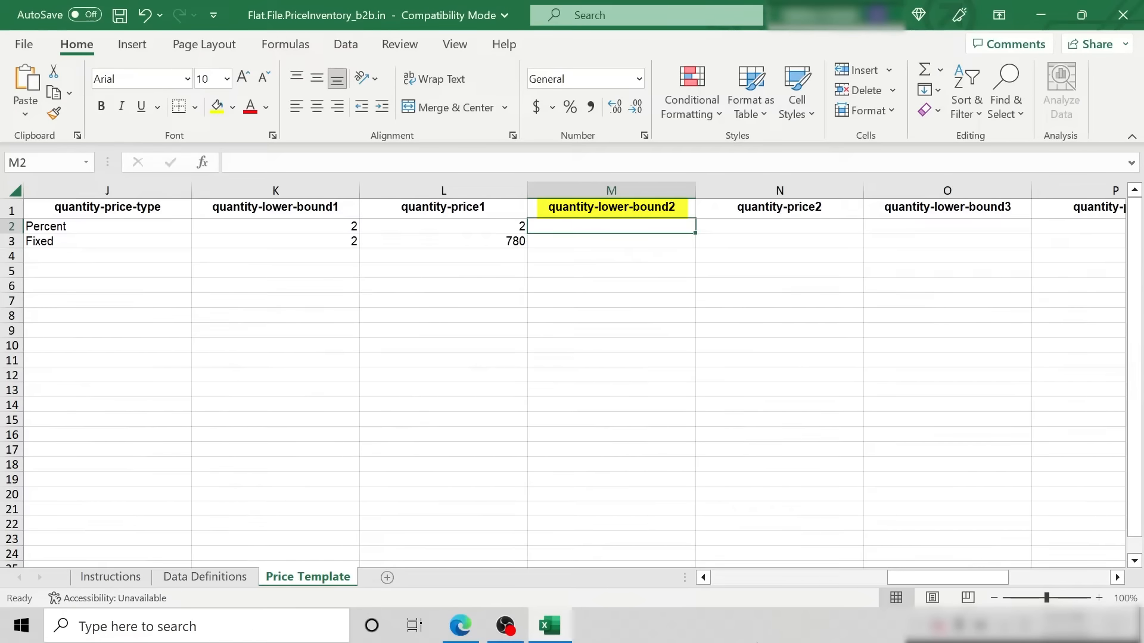
text(3)
key(Tab)
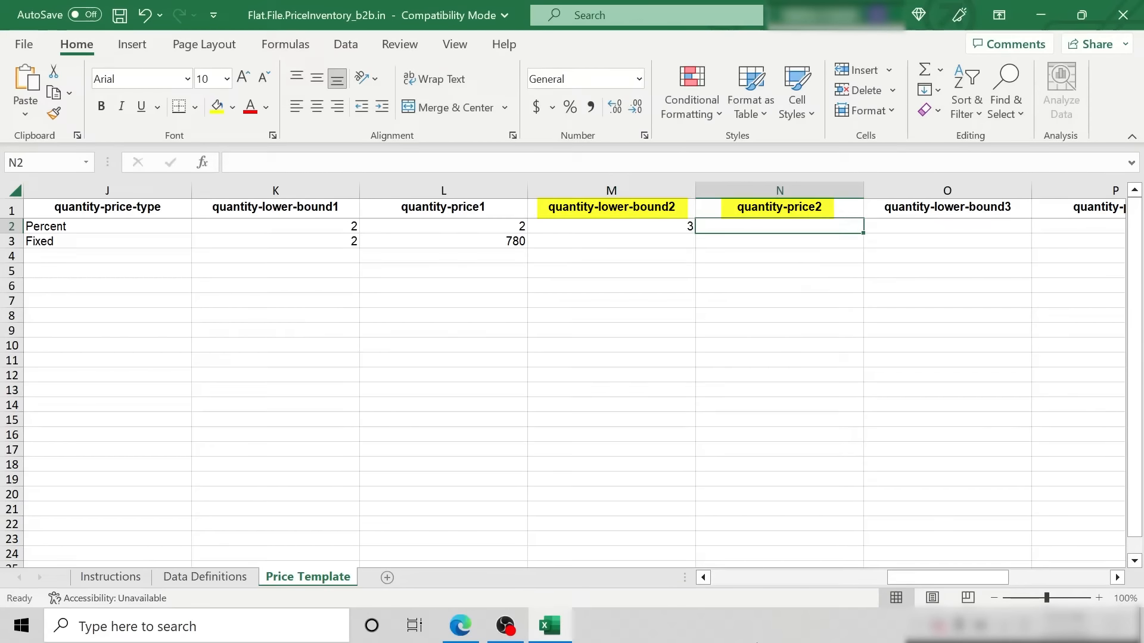
text(3)
key(Tab)
- For the Fixed row, set quantity-lower-bound2 to 3 and quantity-price2 to 750
key(Down)
key(Left)
key(Left)
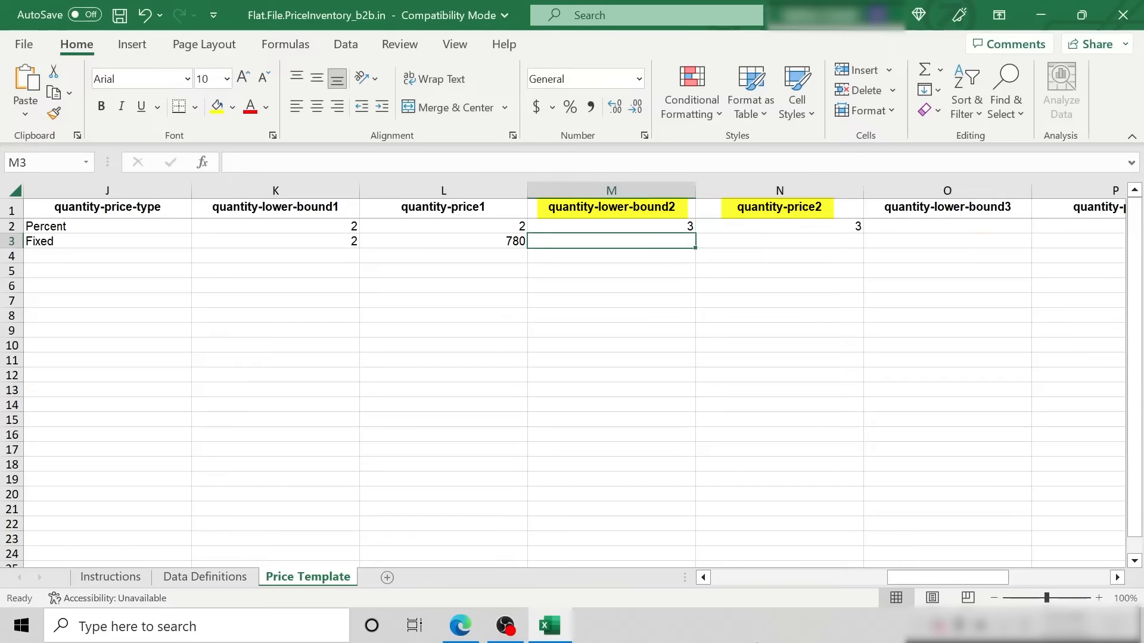
text(3)
key(Tab)
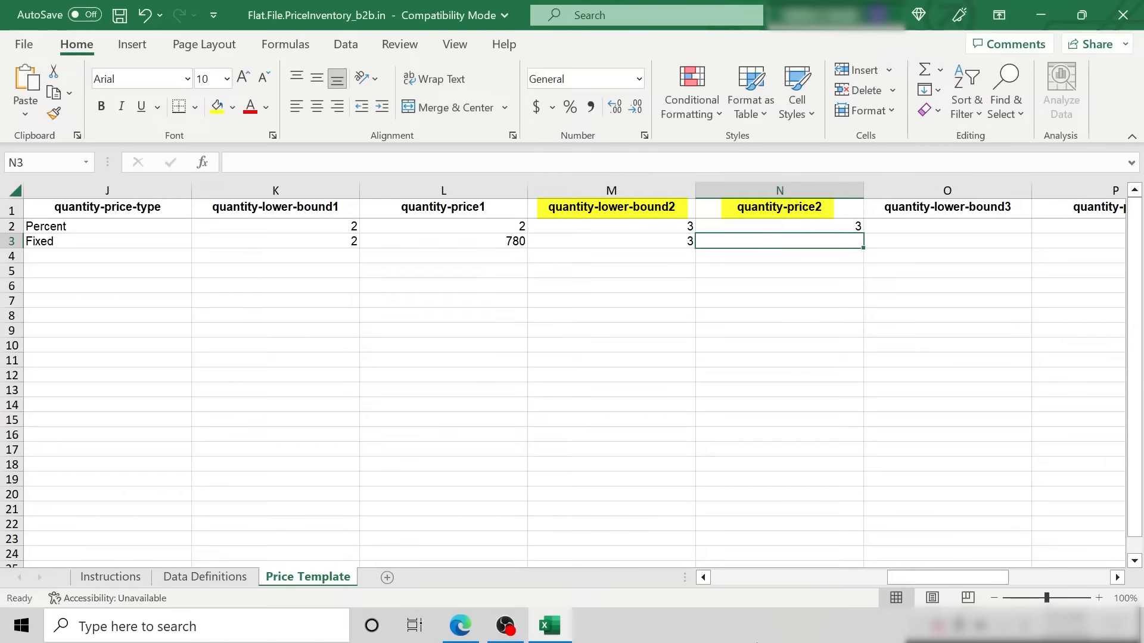
text(750)
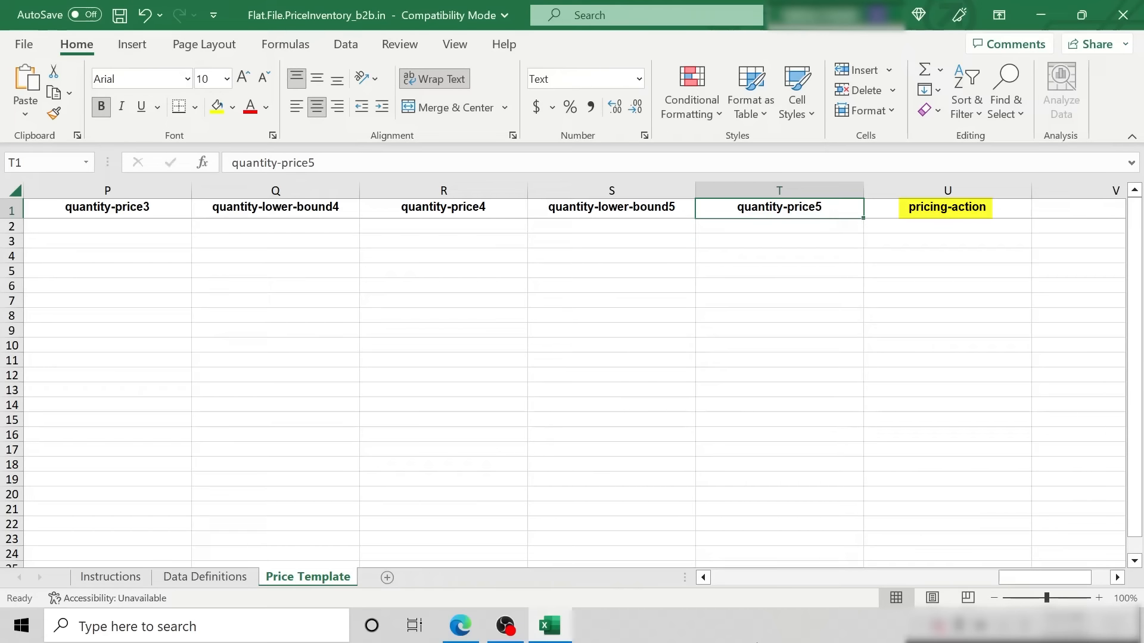
- Copy the delete business_price example from the pricing-action definition into row 2 of the Price Template's pricing-action column
click(246, 579)
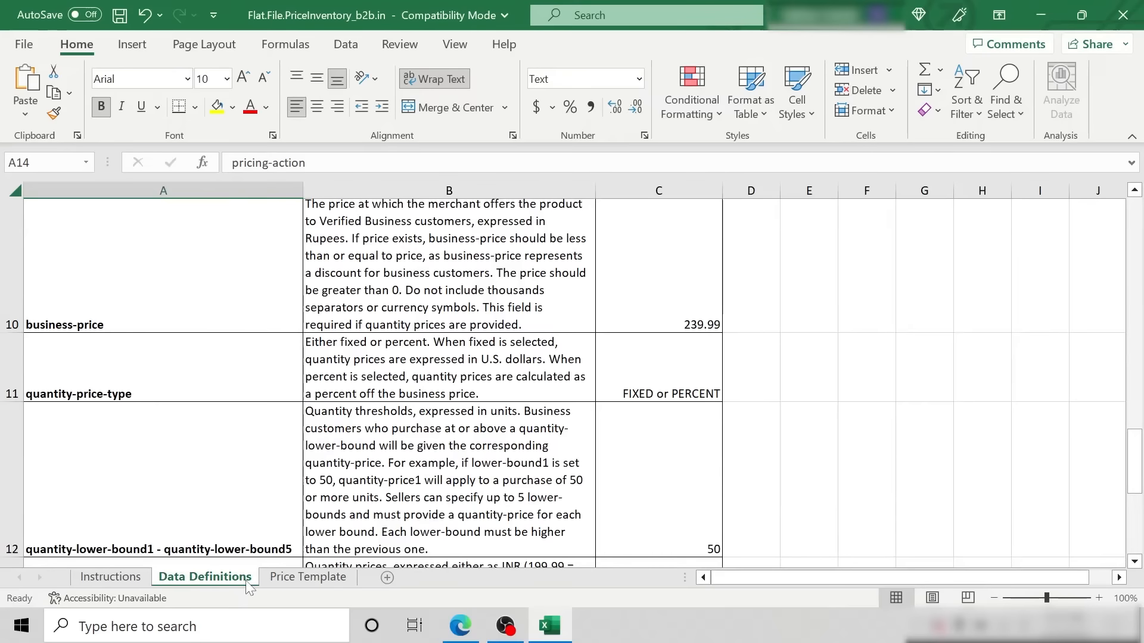
scroll(628, 548, down, 2)
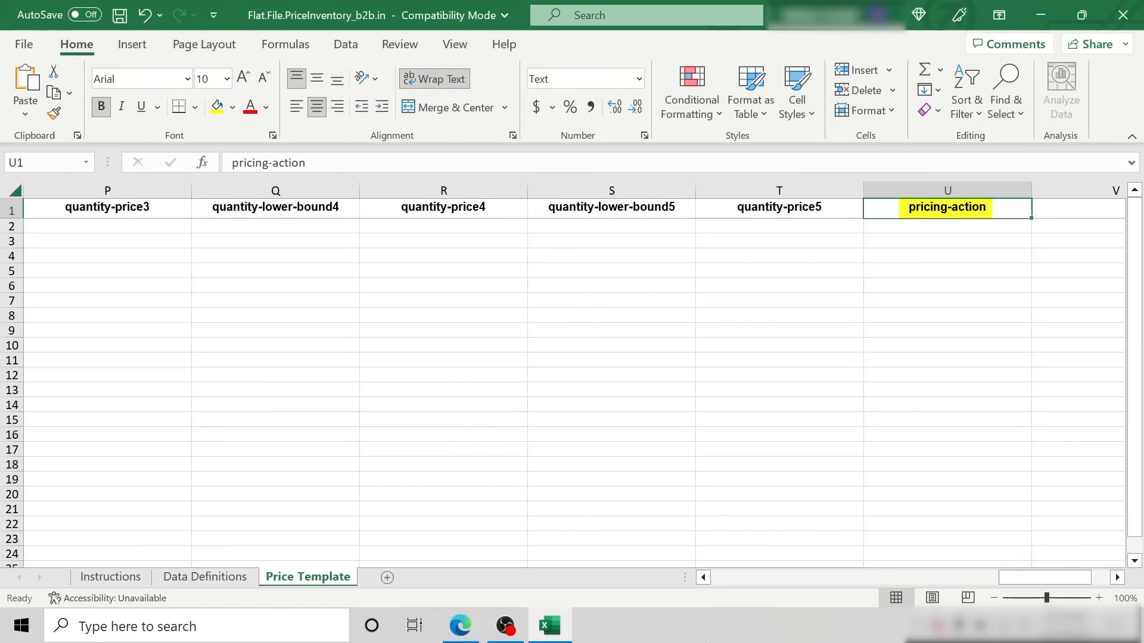
click(205, 577)
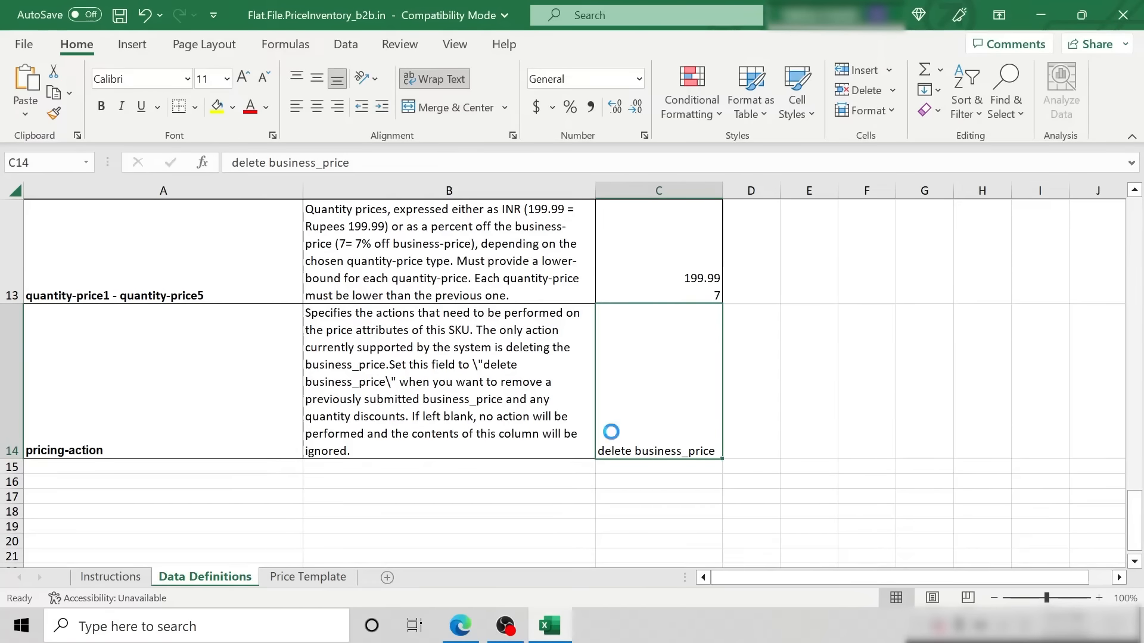
key(ctrl+c)
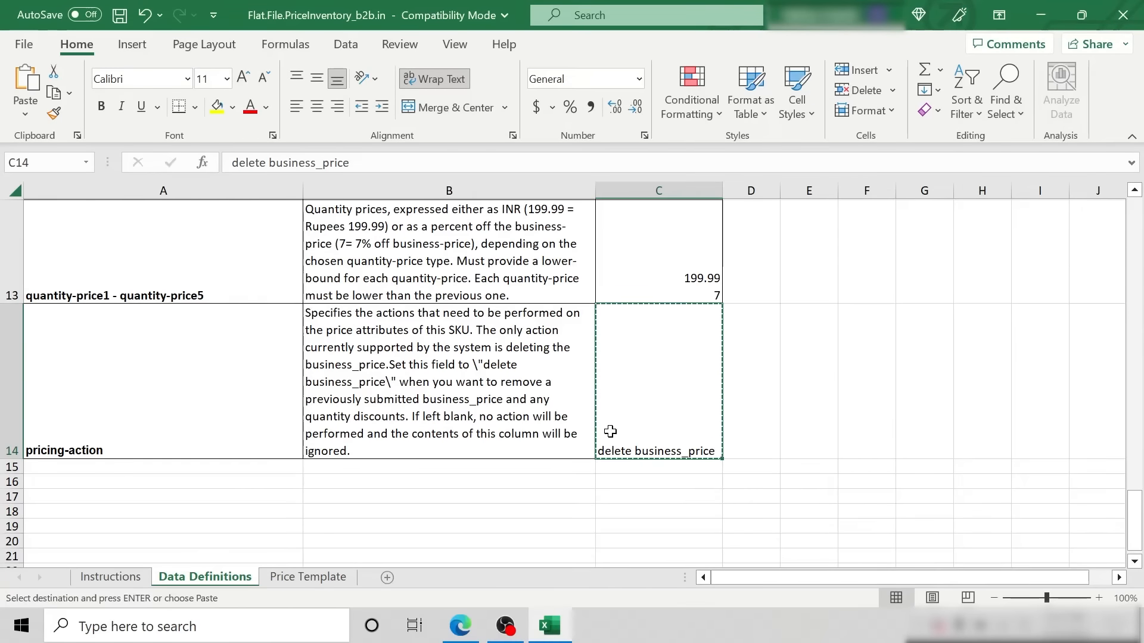
click(328, 579)
click(907, 226)
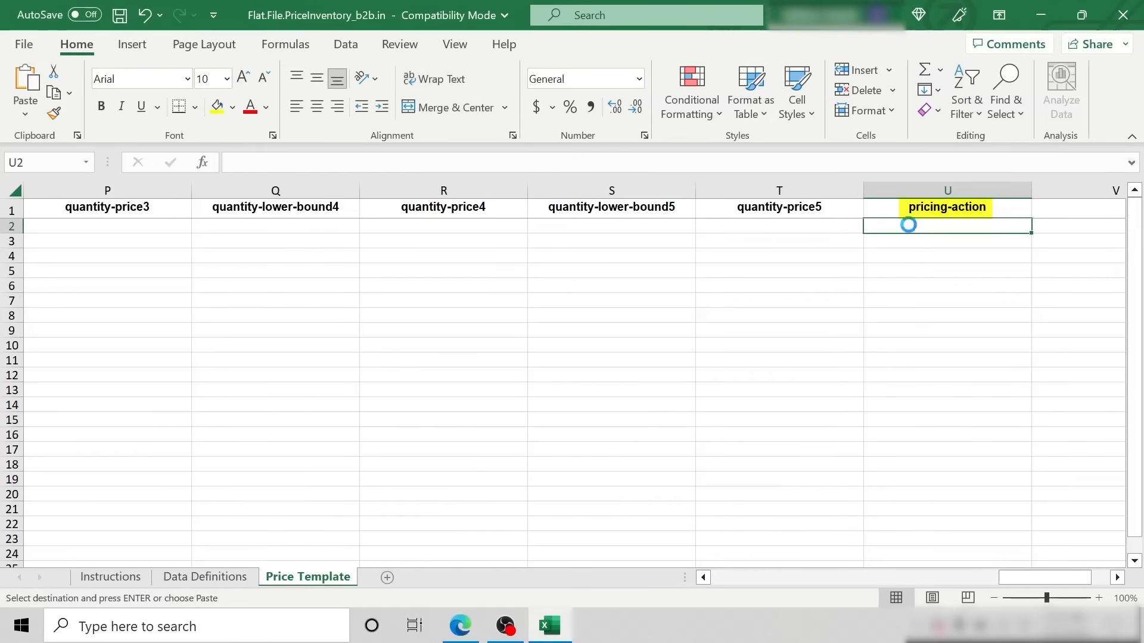
key(ctrl+v)
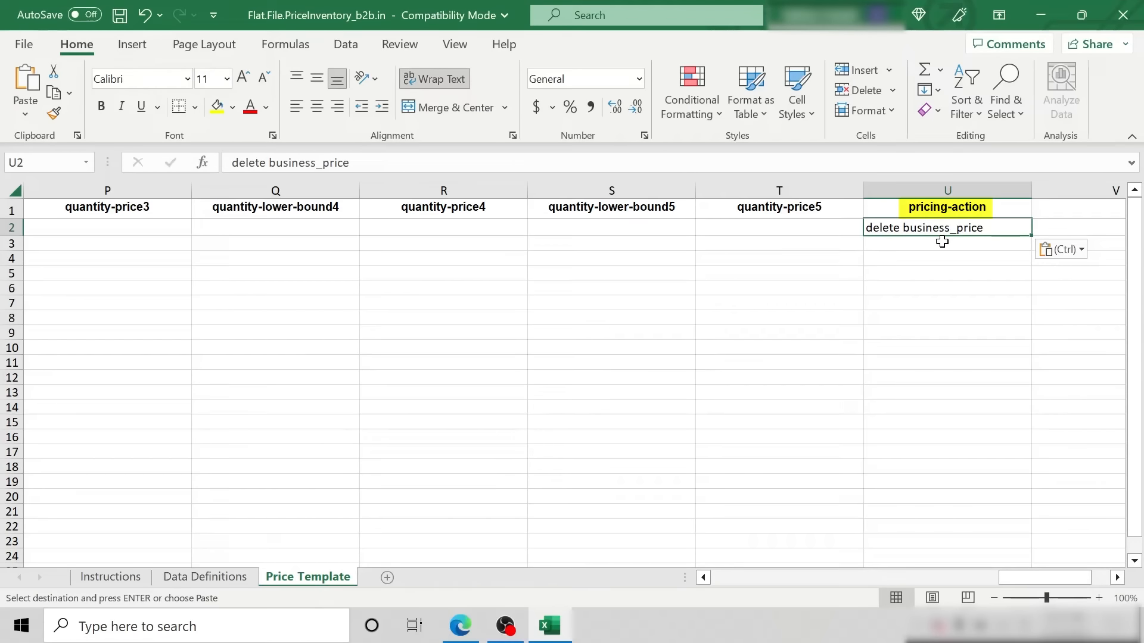
key(Escape)
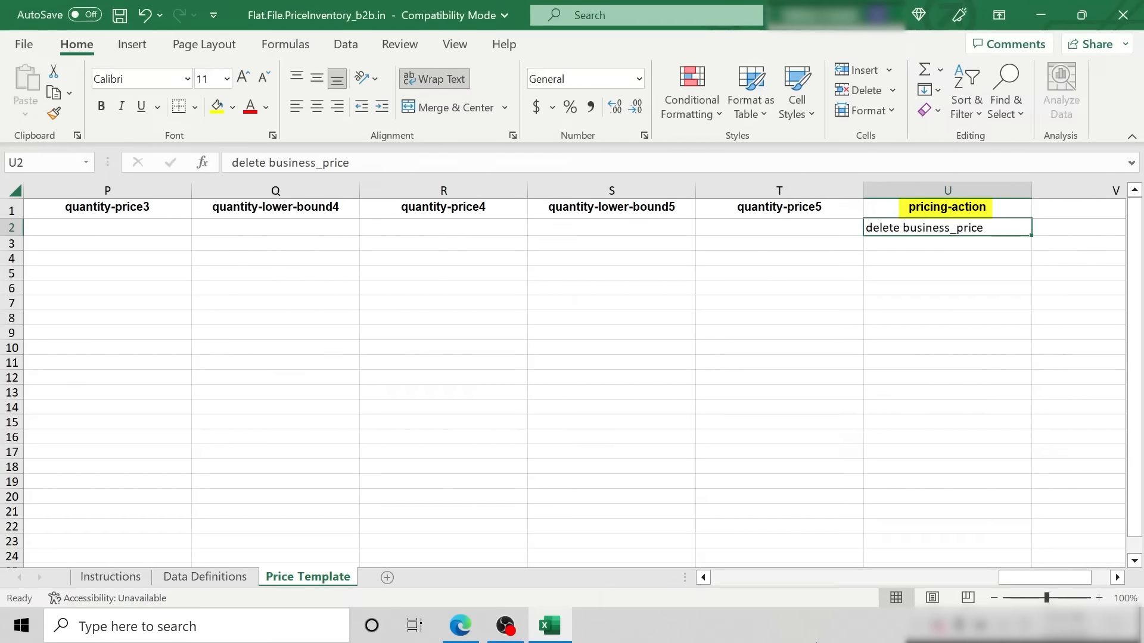
- Undo the pricing-action entry pasted in row 2
key(ctrl+z)
key(ctrl+z)
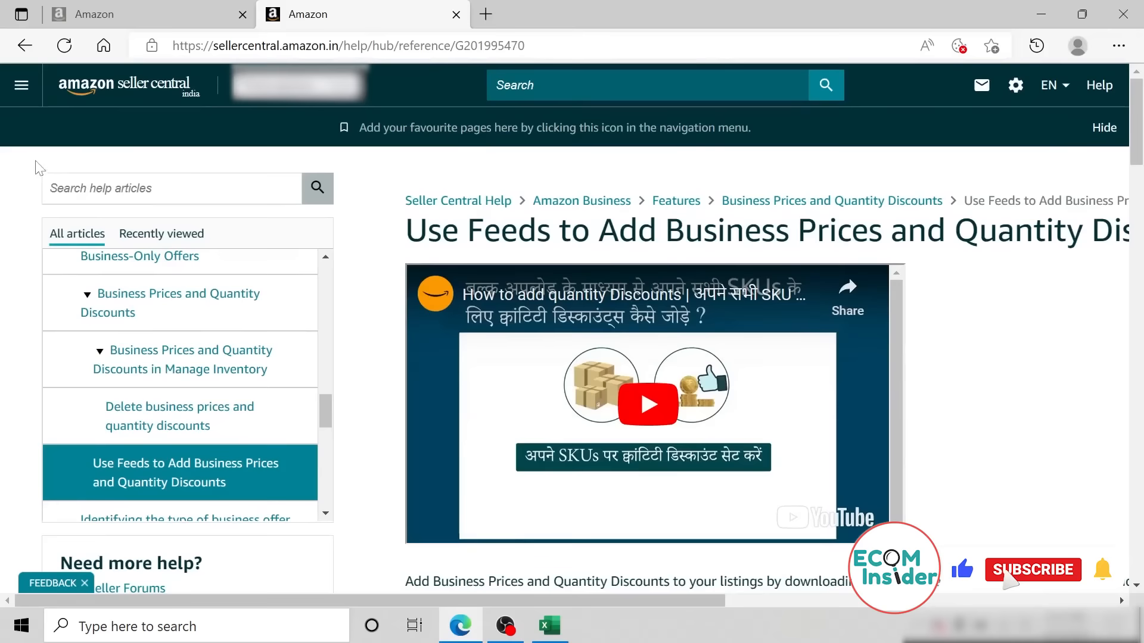
- In Seller Central's Add Products via Upload, upload Flat.File.PriceInventory_b2b.in.txt with the file type Price & Quantity File
click(20, 86)
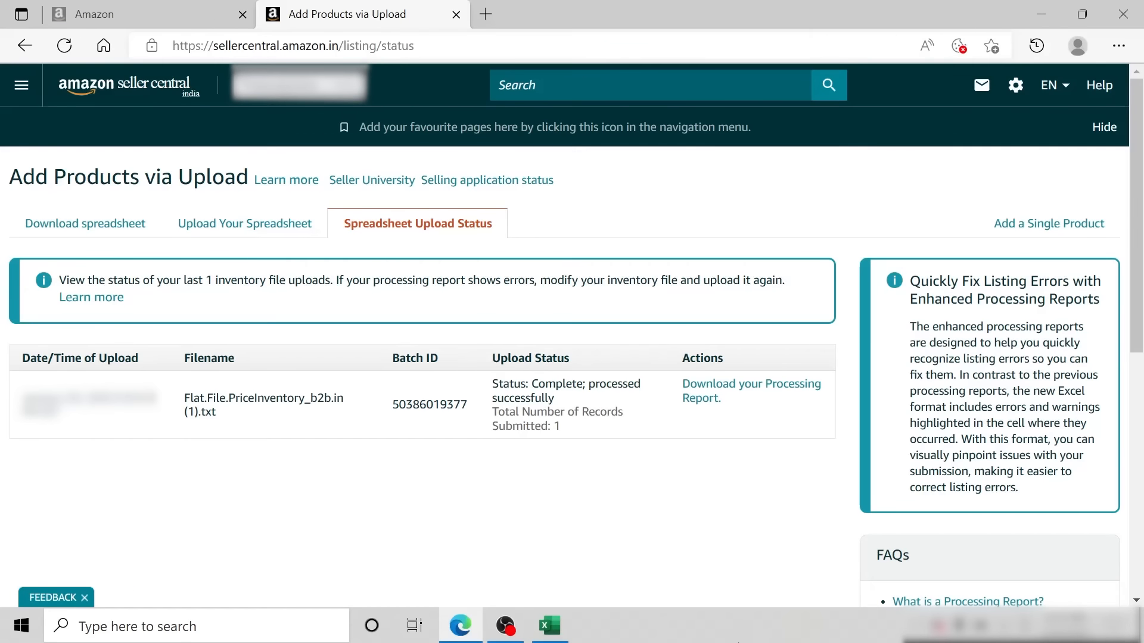
click(272, 237)
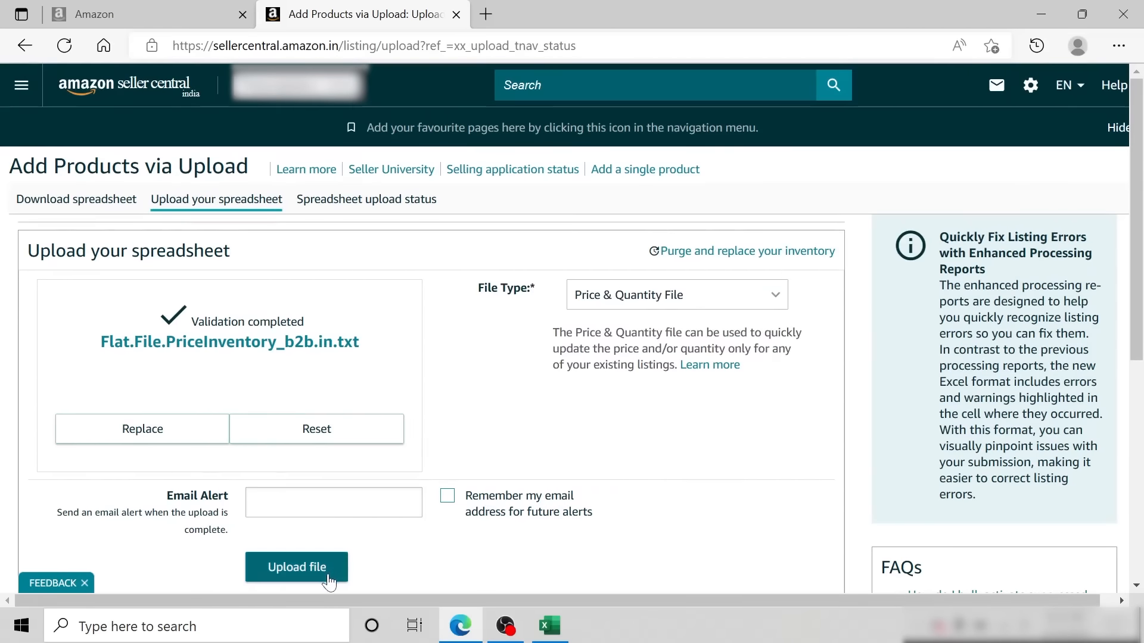
click(297, 567)
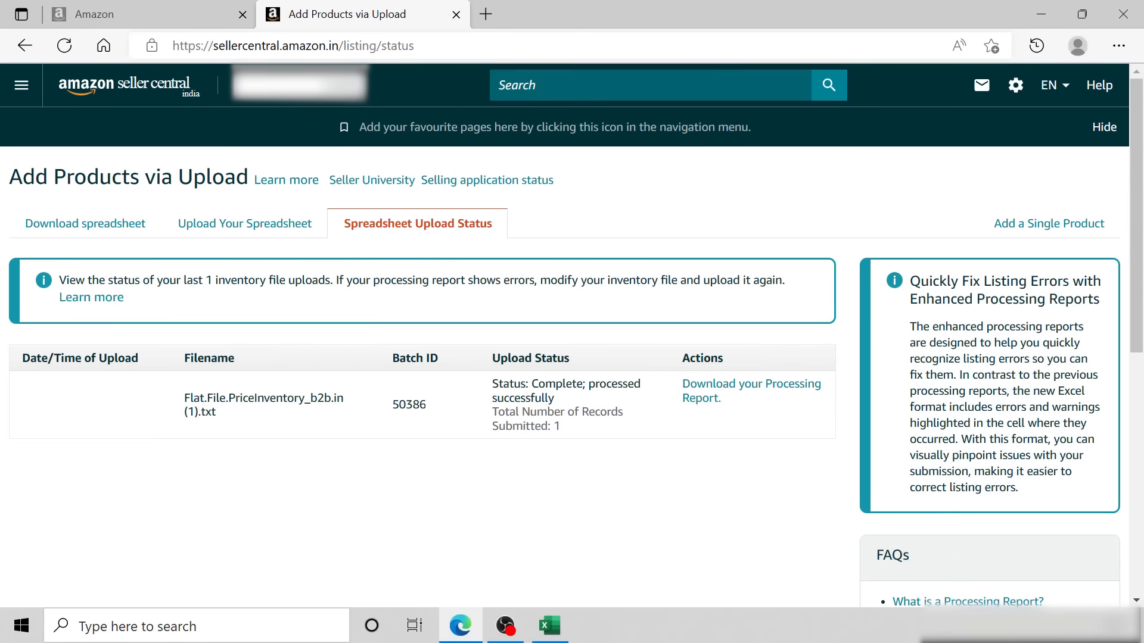